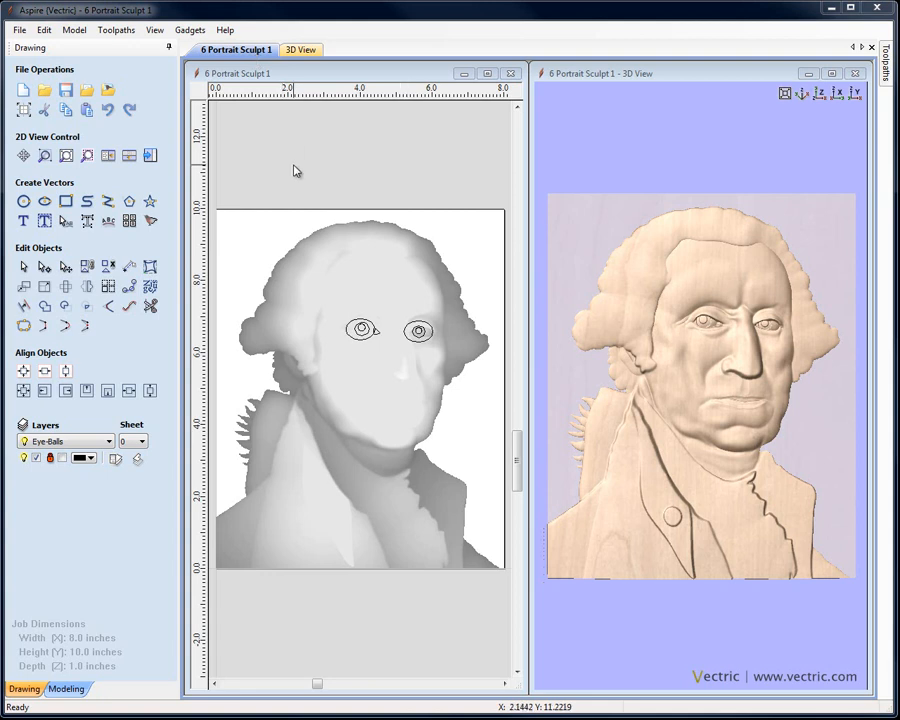
- Move the baked portrait component from the Eye-Balls layer to the Components layer
click(352, 262)
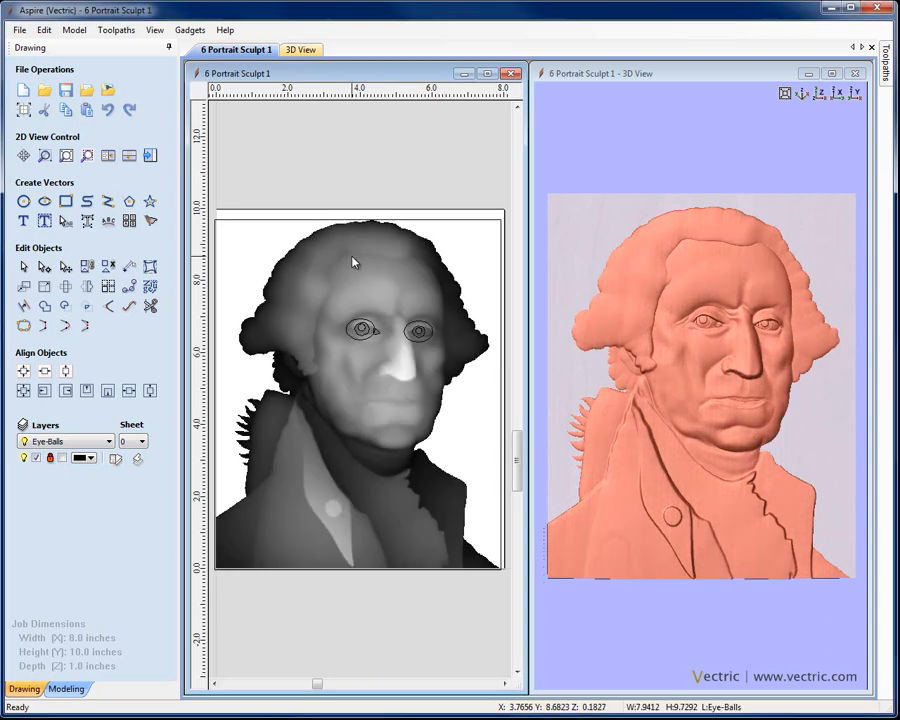
right_click(352, 262)
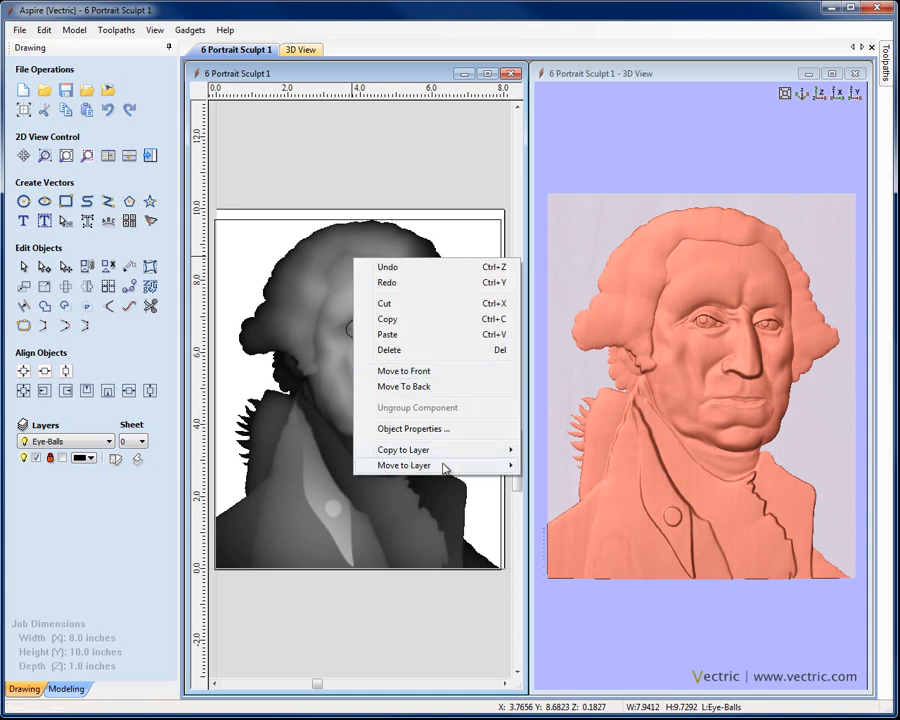
mouse_move(444, 467)
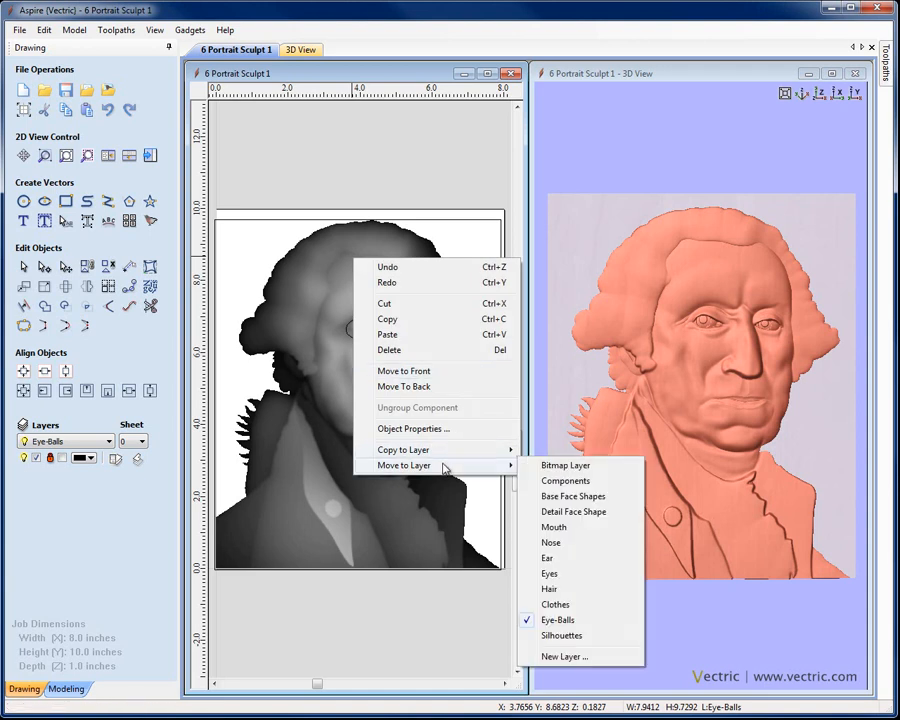
click(555, 481)
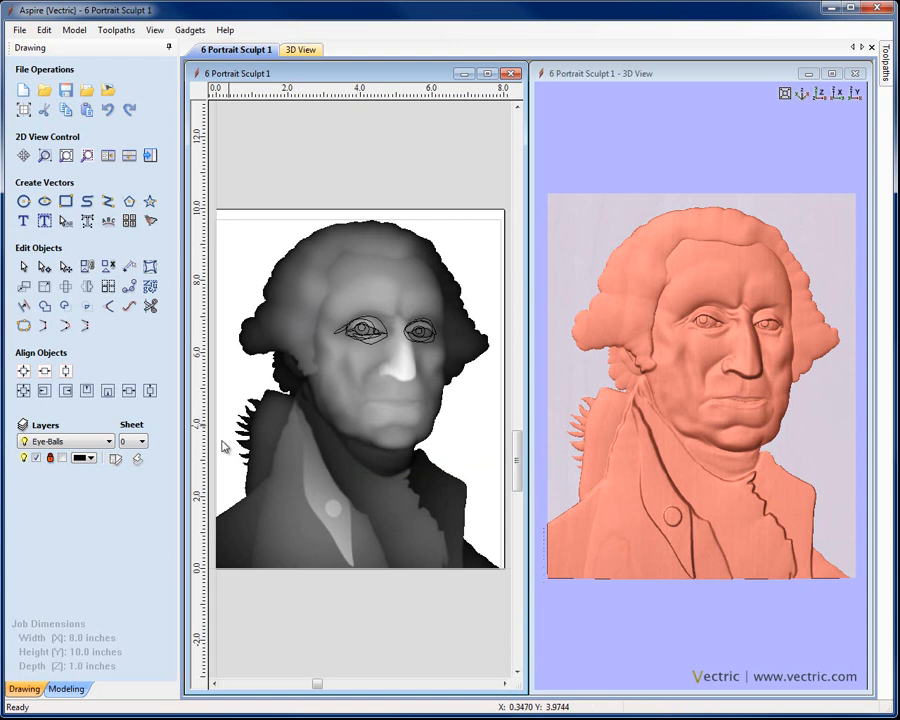
- Hide the Eyes and Eye-Balls layers, make Components the active layer, and show the Bitmap Layer
click(115, 458)
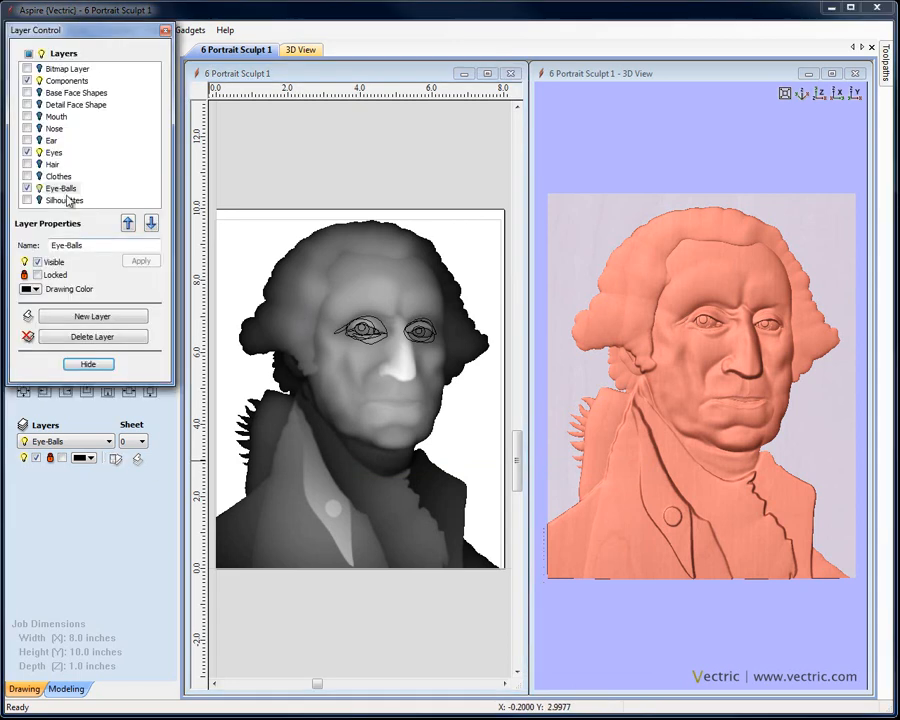
click(27, 152)
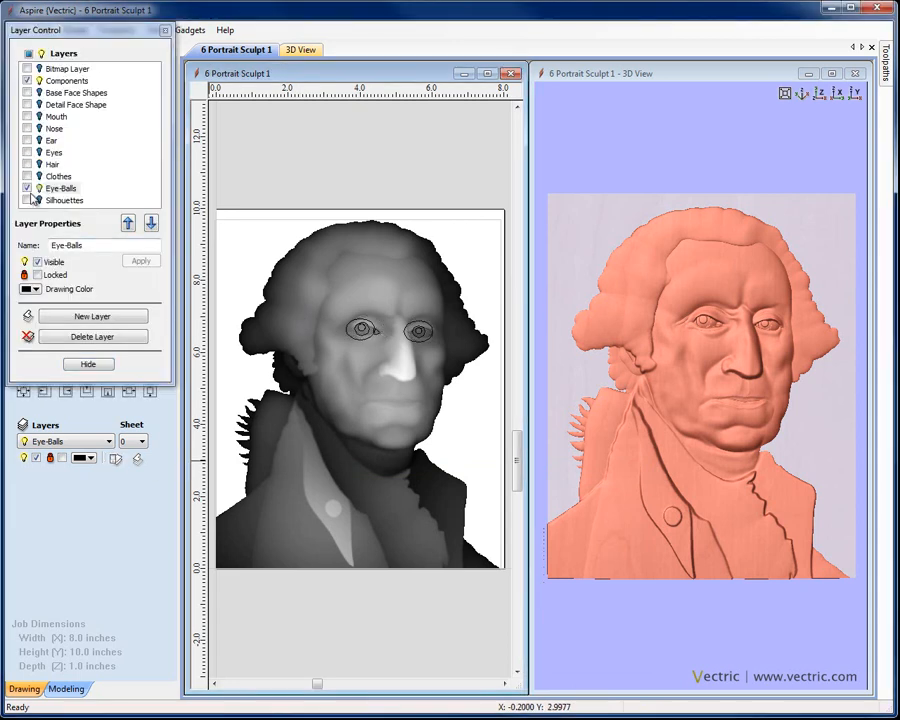
click(27, 188)
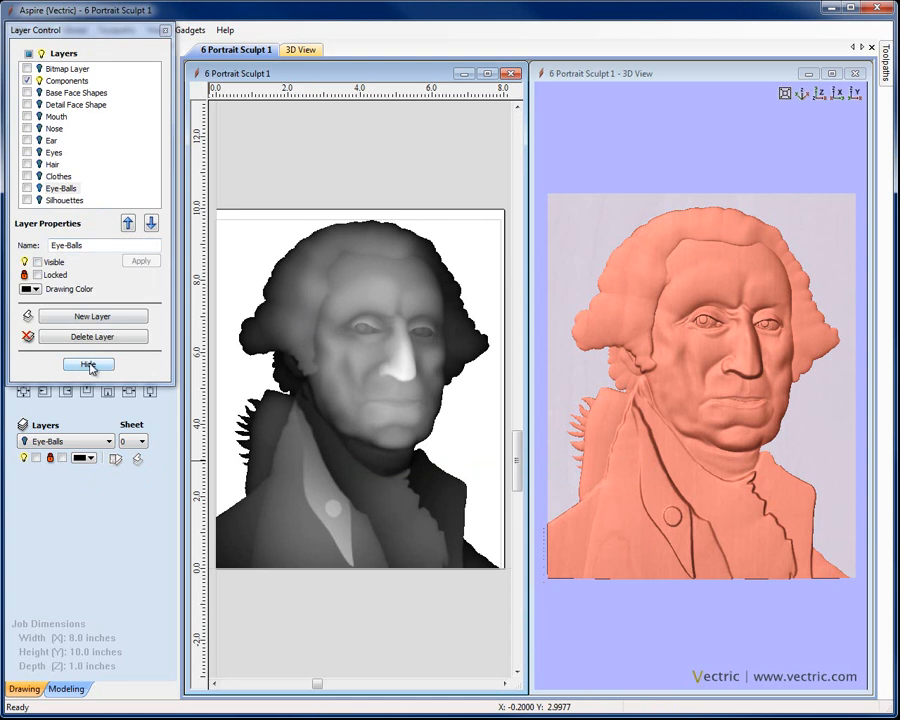
click(60, 80)
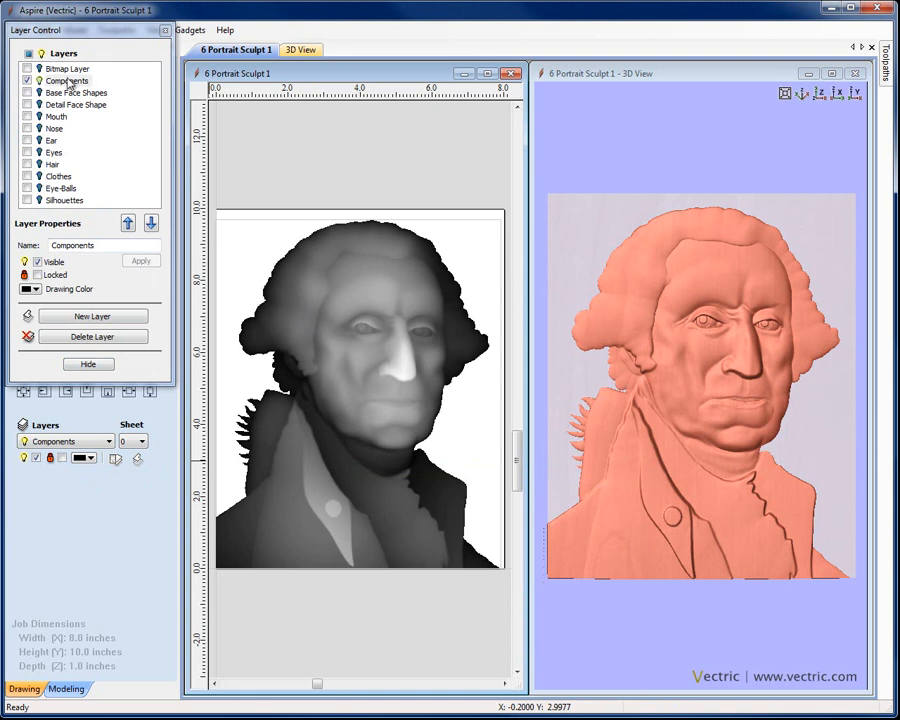
click(27, 68)
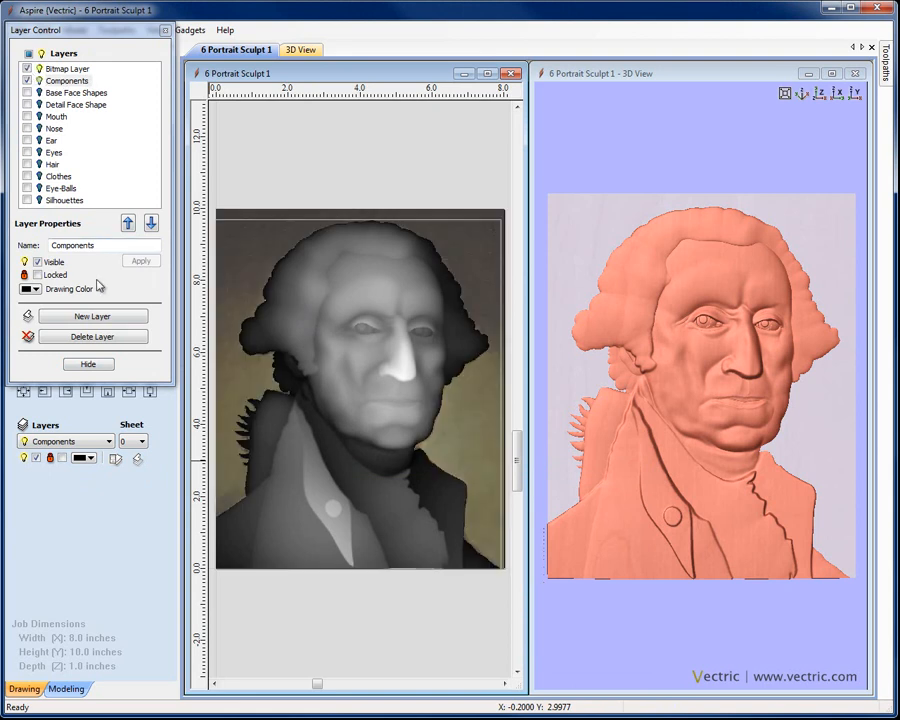
click(89, 364)
- Rename the baked Detail Face Shapes group component as "Fin Sculpt"
click(68, 690)
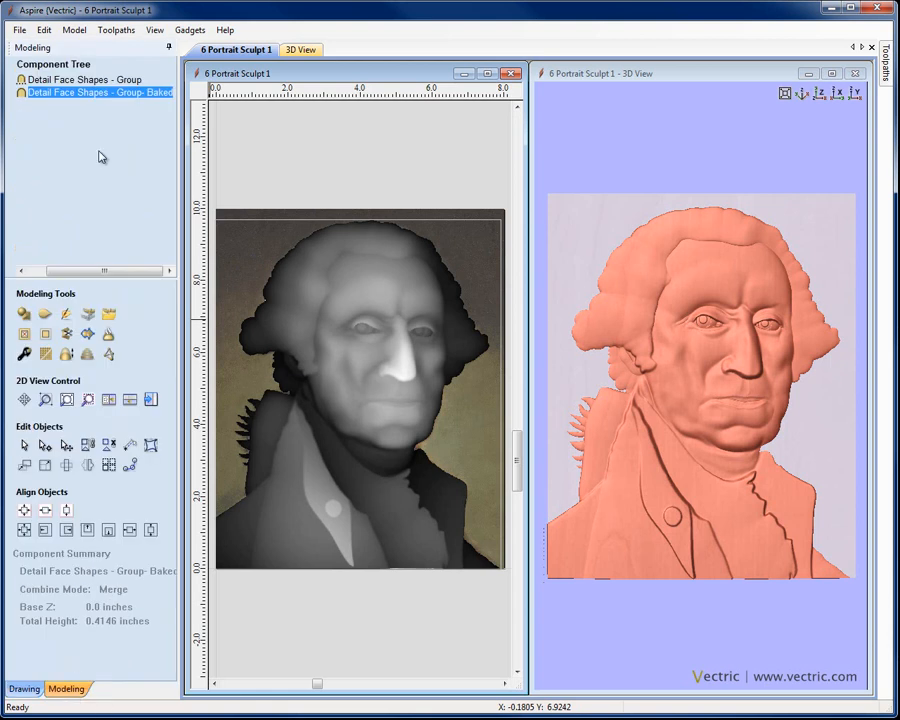
right_click(62, 95)
click(112, 212)
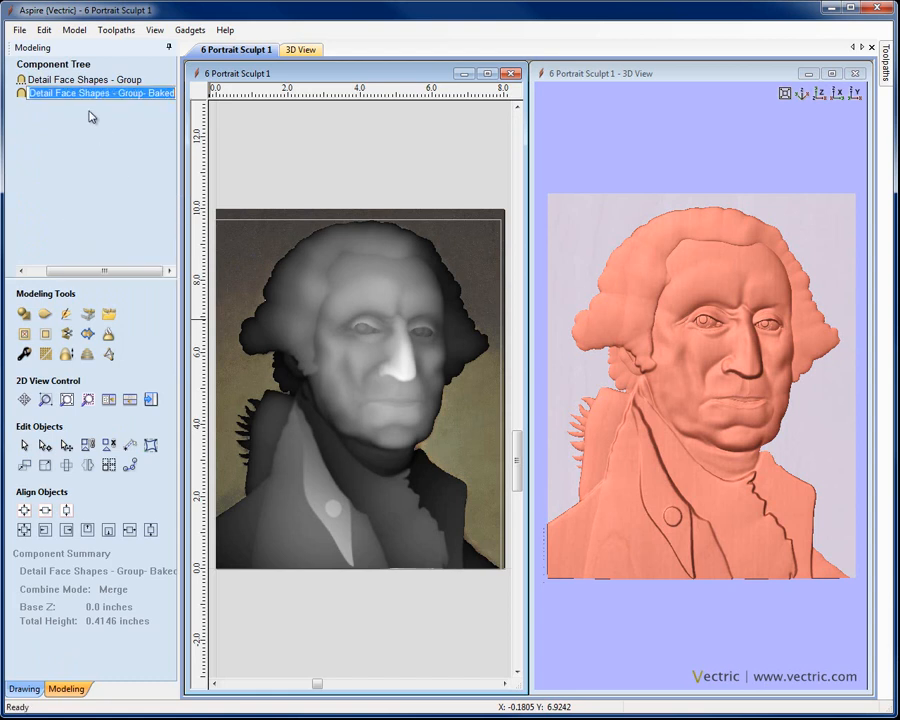
text(Fin Sculpt)
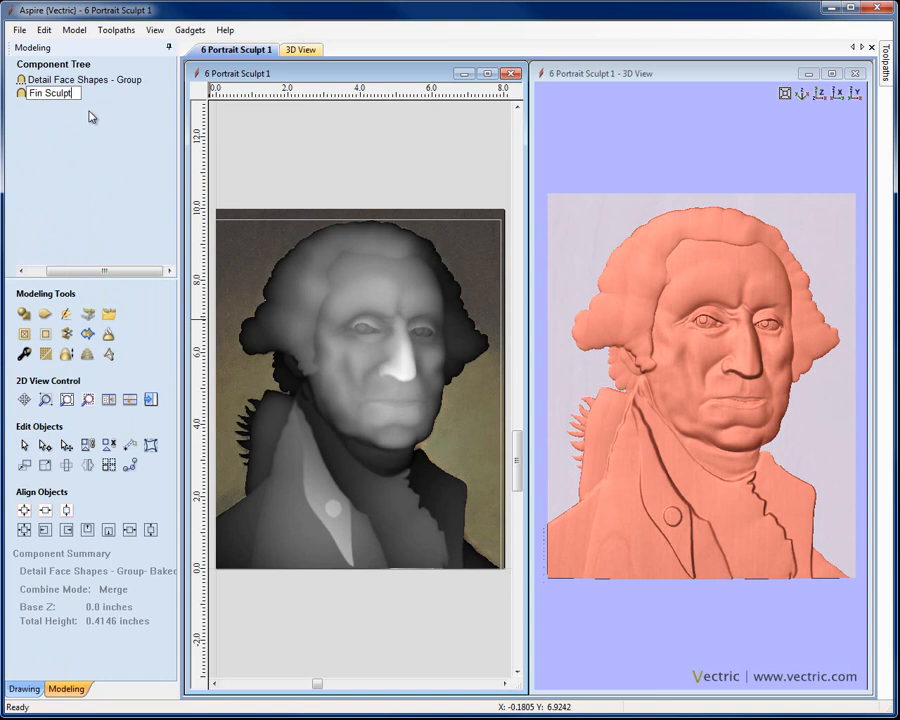
click(89, 117)
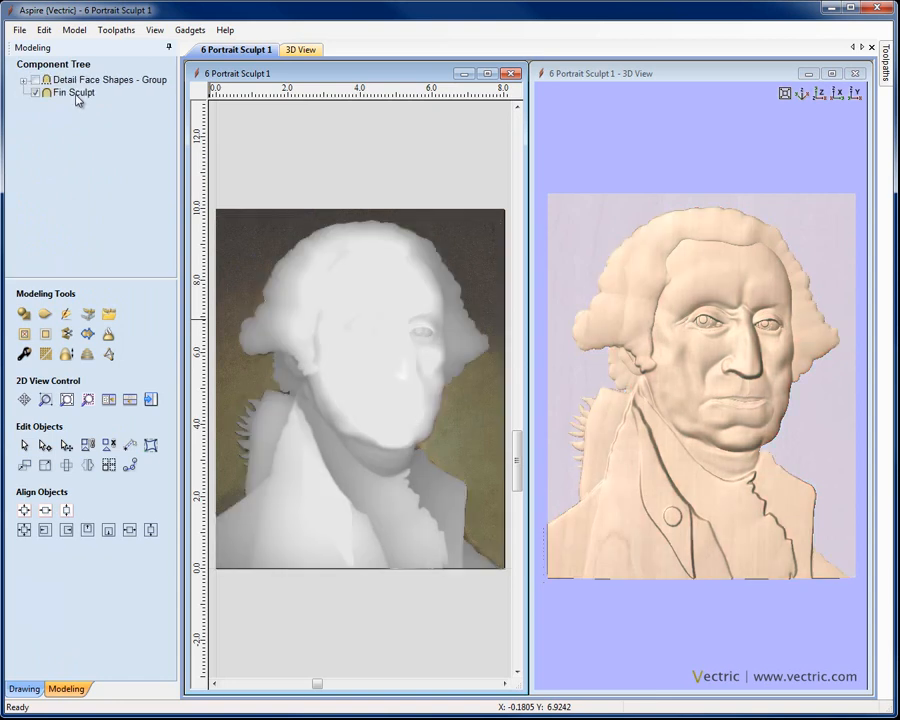
- Hide the Fin Sculpt component and create a new component from the portrait bitmap
click(73, 96)
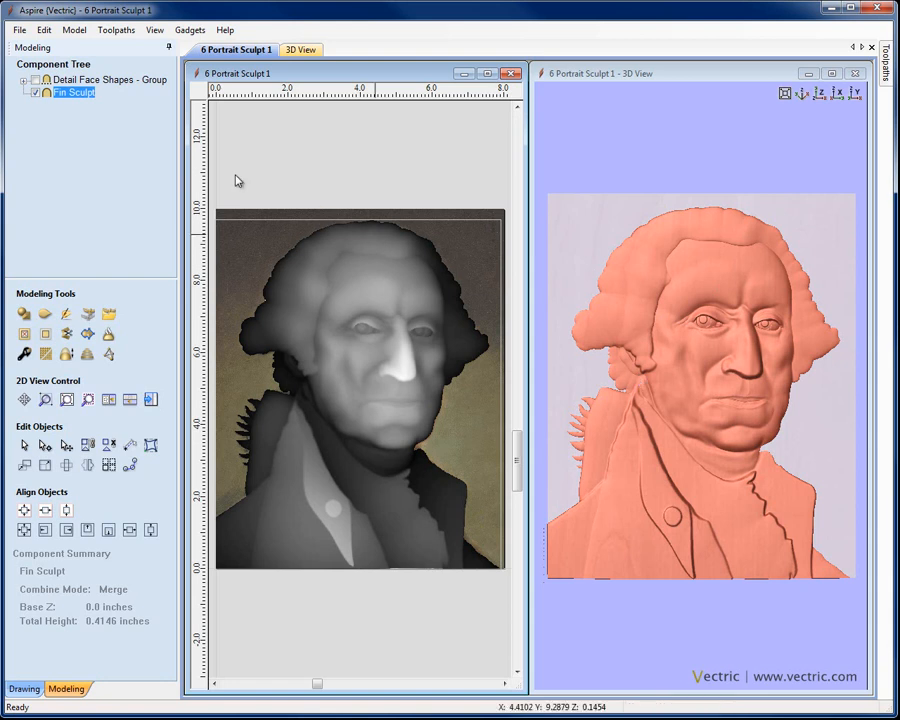
click(35, 93)
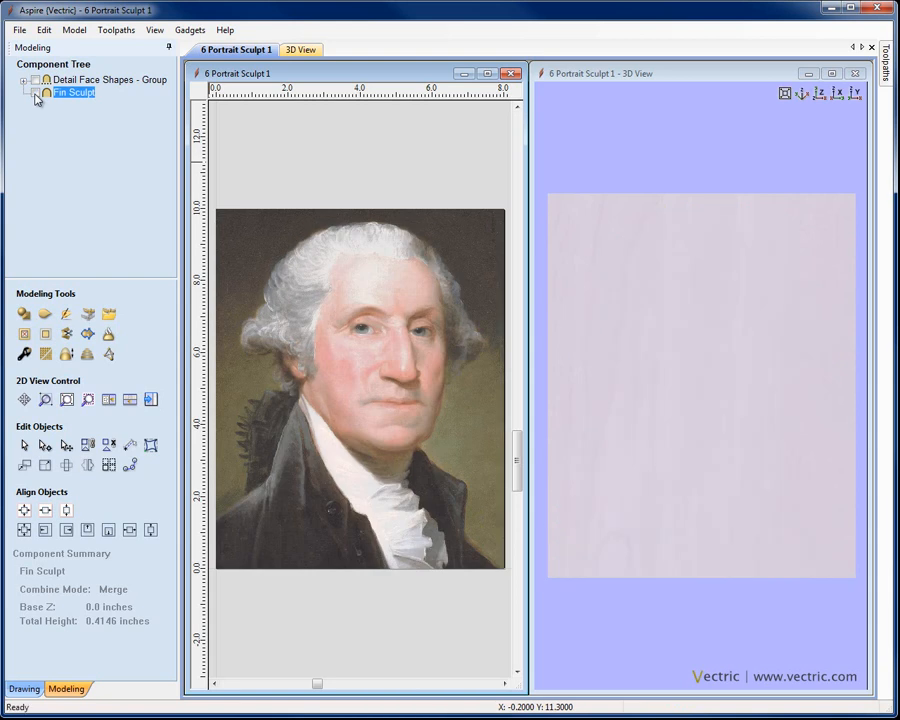
click(315, 287)
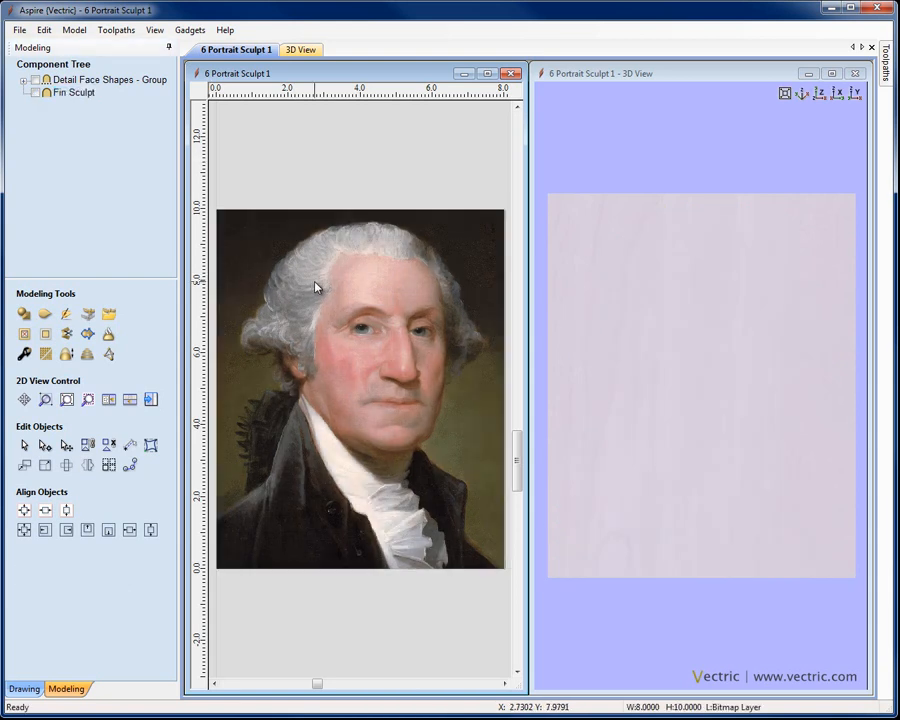
click(88, 316)
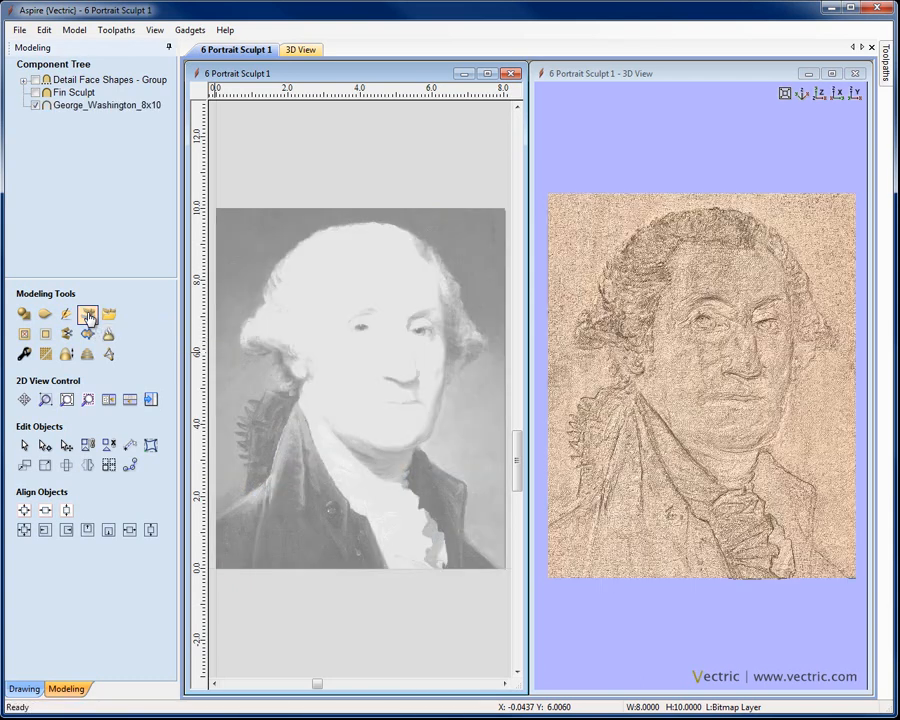
- Rename the component made from the portrait bitmap as "Texture"
click(100, 109)
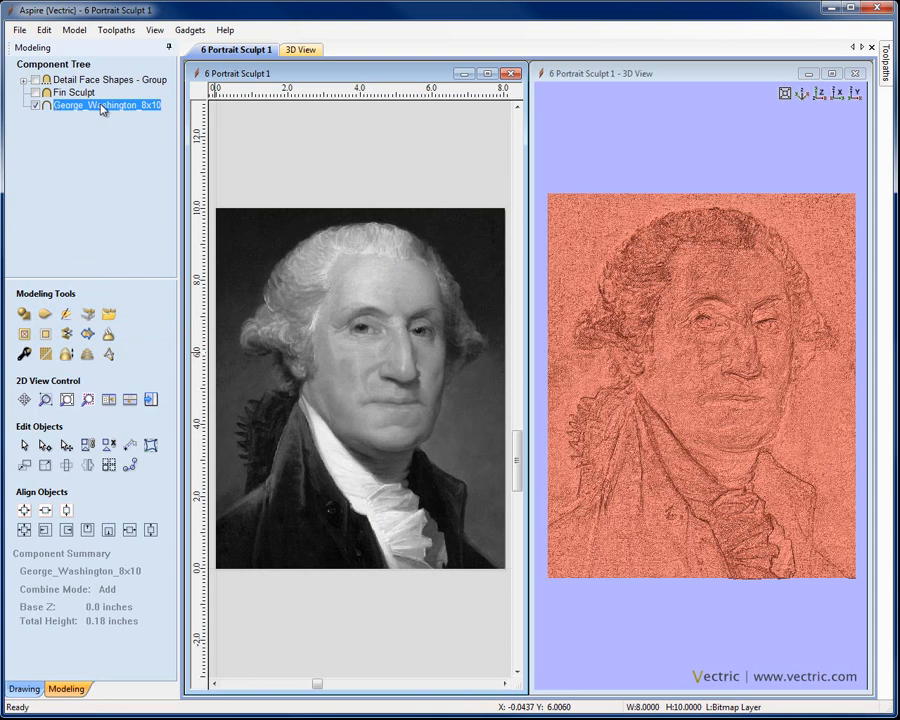
right_click(100, 109)
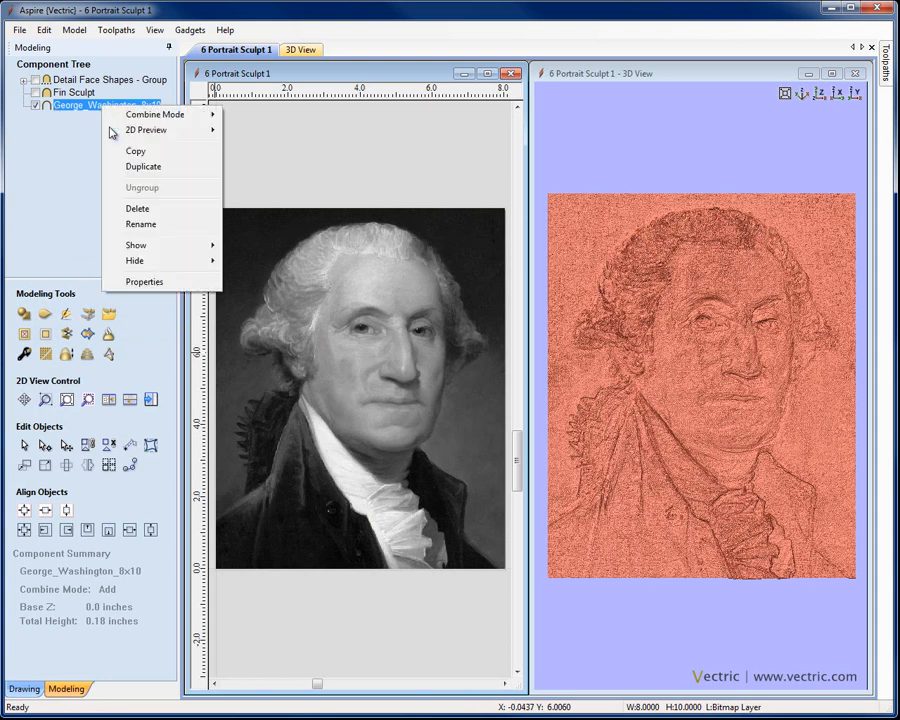
click(148, 223)
text(Texture)
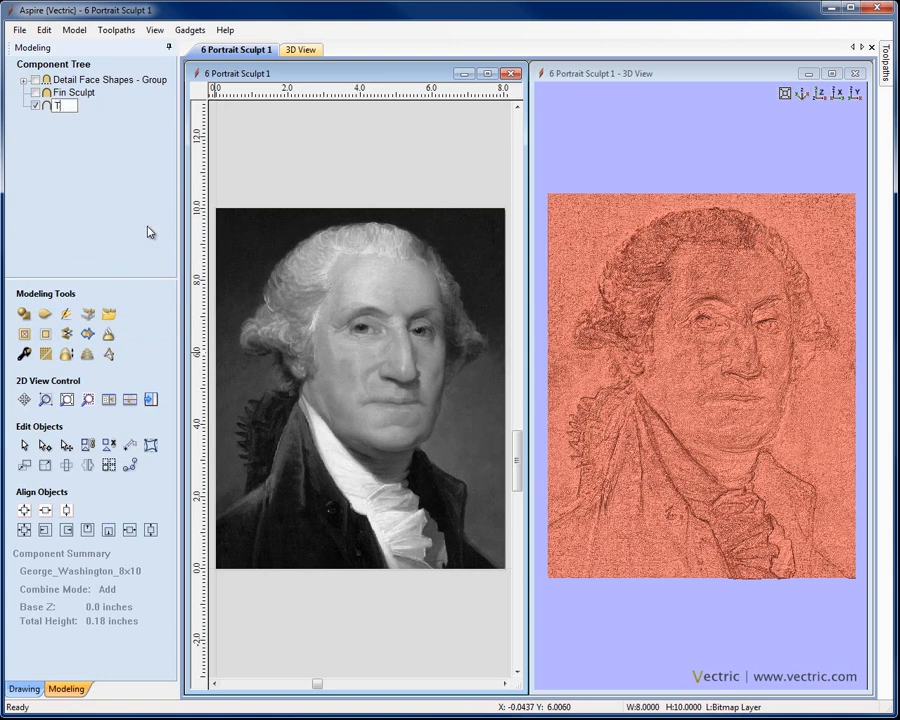
key(Return)
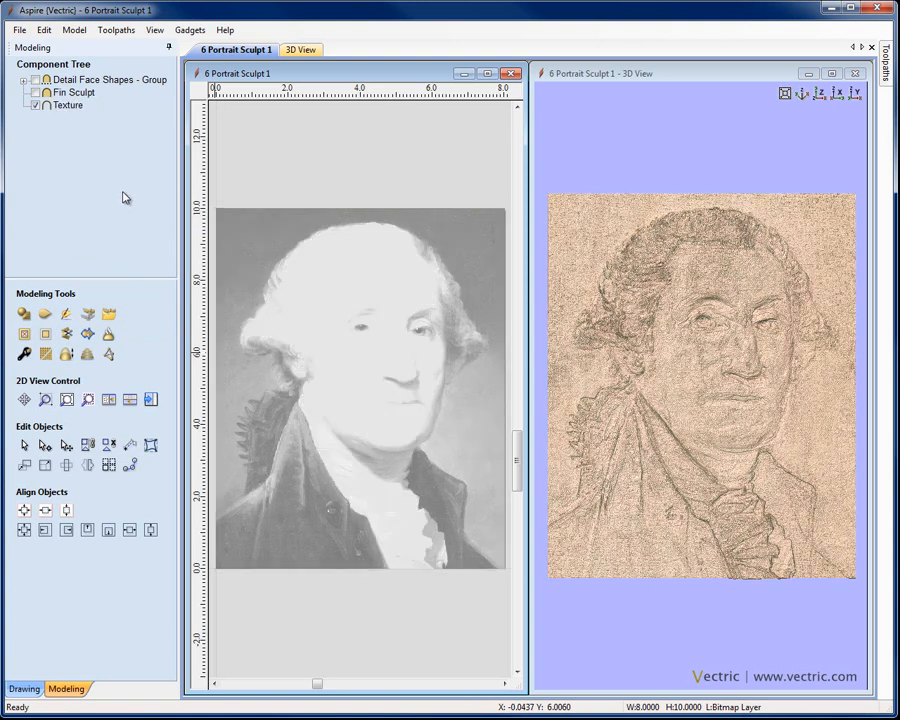
- Smooth the Texture component with the smoothing amount slightly above the middle of its range, preserving transparency
click(833, 74)
drag(625, 458, 546, 380)
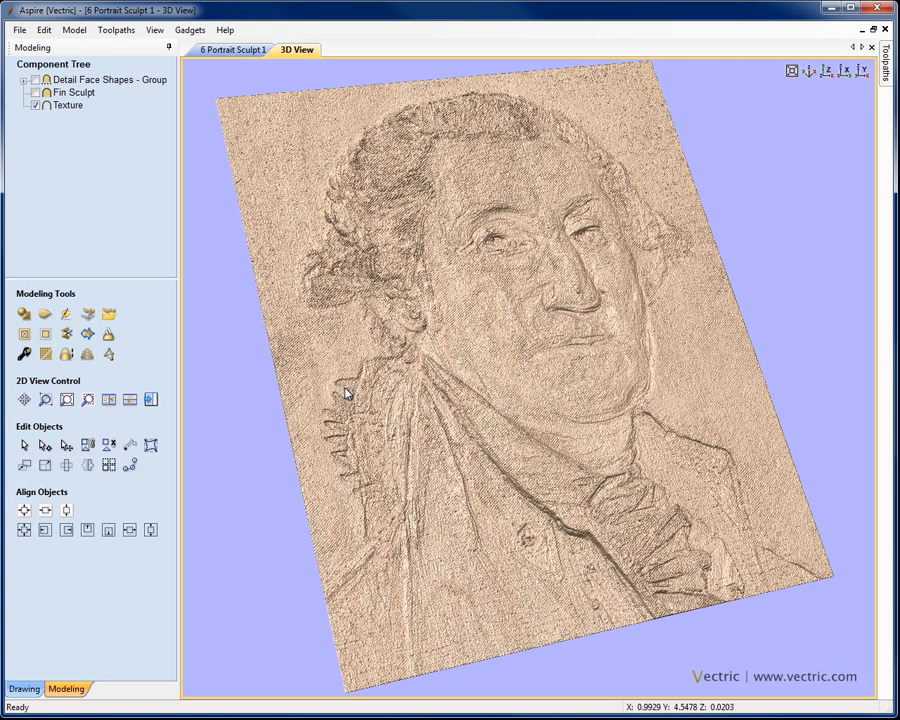
click(45, 355)
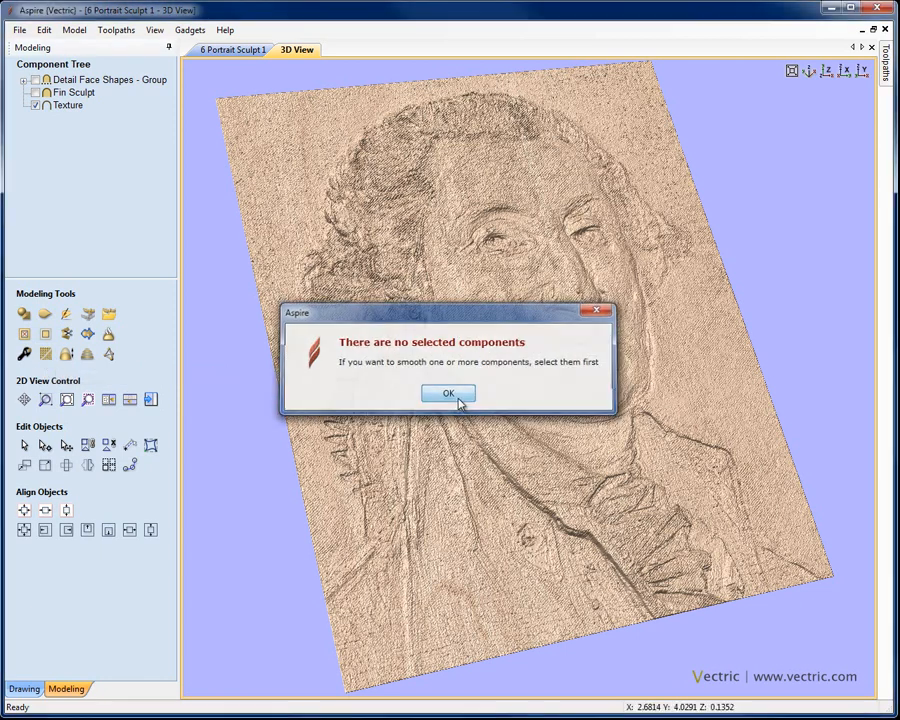
click(459, 400)
click(66, 106)
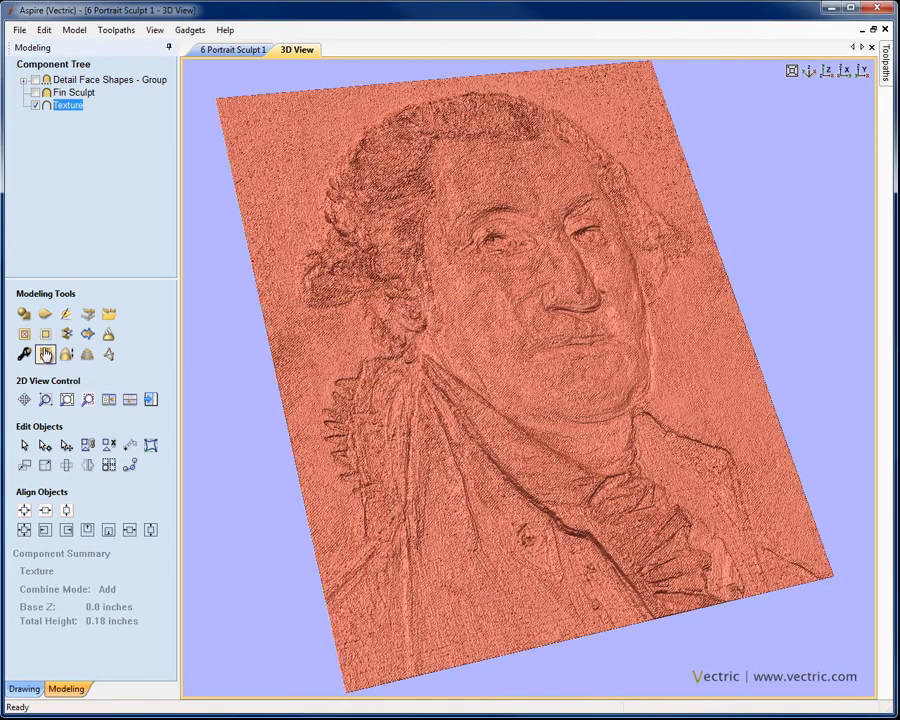
click(45, 355)
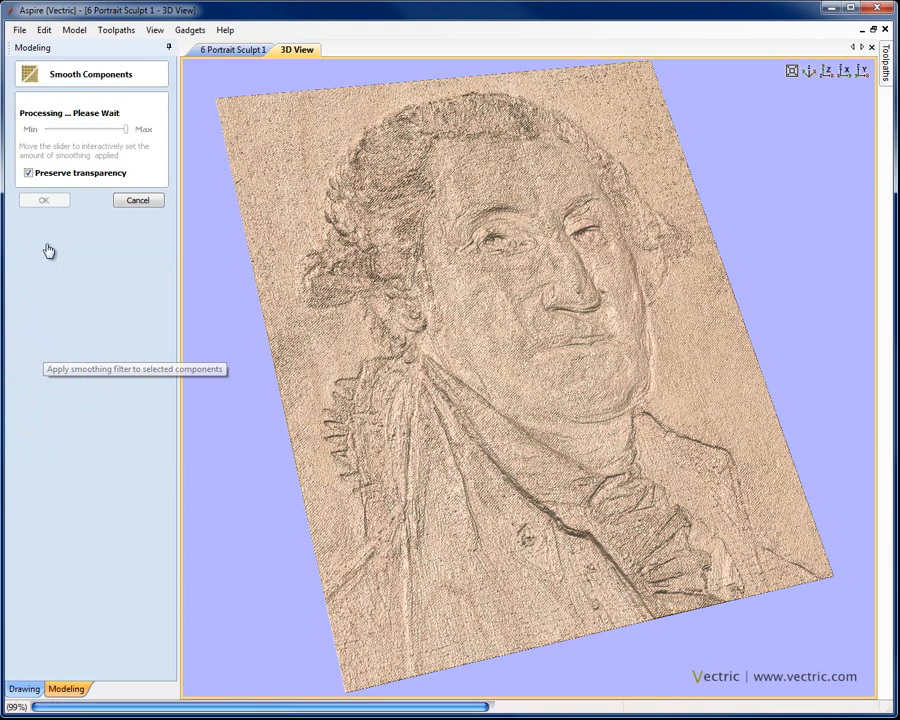
drag(44, 129, 97, 132)
mouse_move(552, 360)
mouse_down()
mouse_move(541, 468)
mouse_move(553, 325)
mouse_move(565, 374)
mouse_up()
mouse_move(548, 425)
mouse_down()
mouse_move(520, 463)
mouse_move(538, 466)
mouse_move(534, 454)
mouse_move(545, 447)
mouse_up()
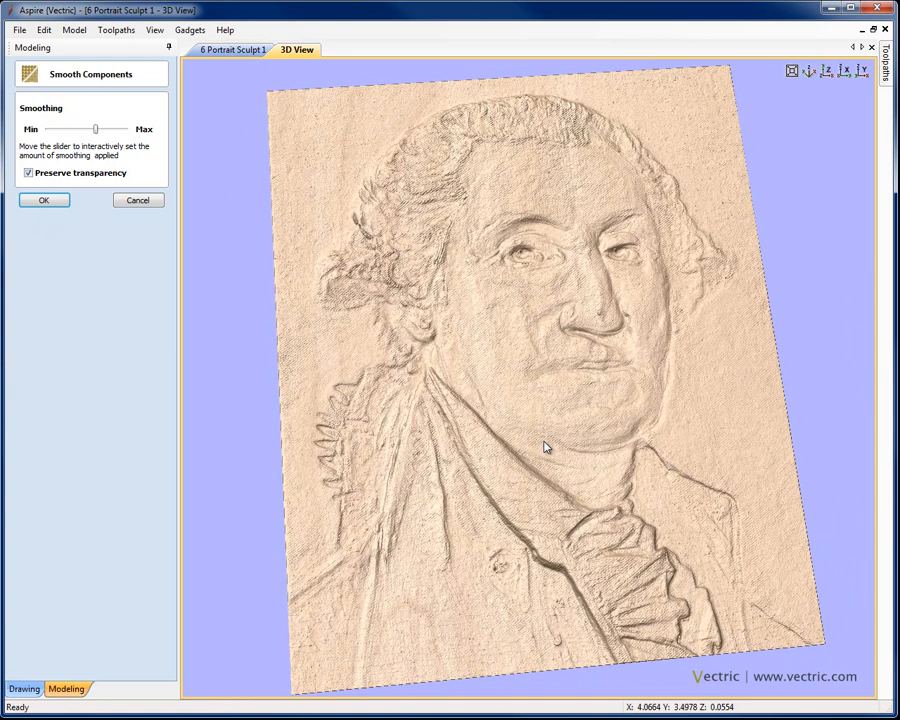
click(44, 200)
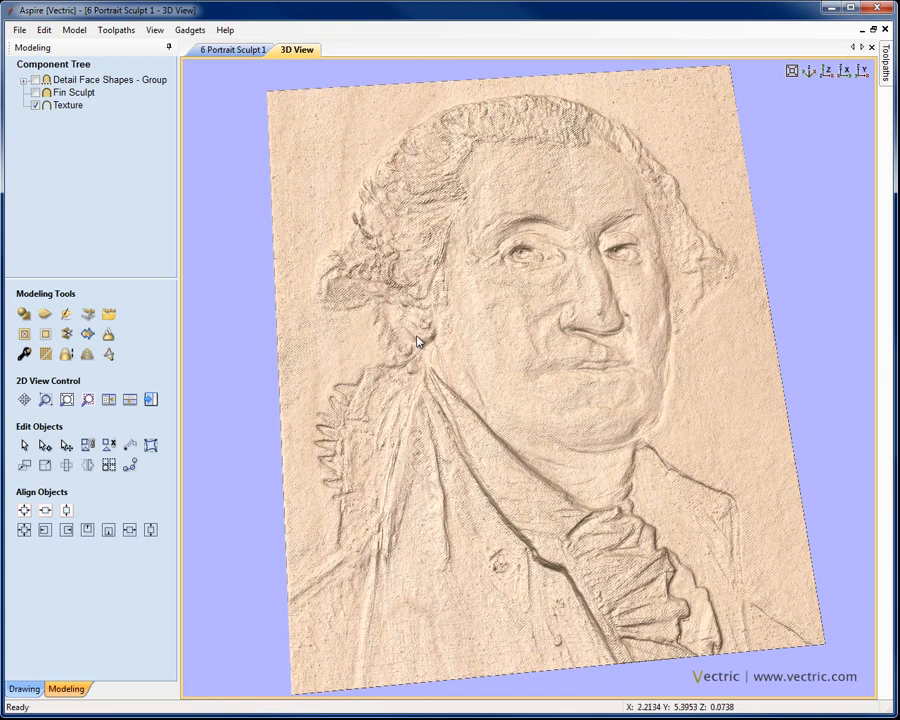
- Show the Fin Sculpt component together with the Texture component in the 3D model
click(36, 93)
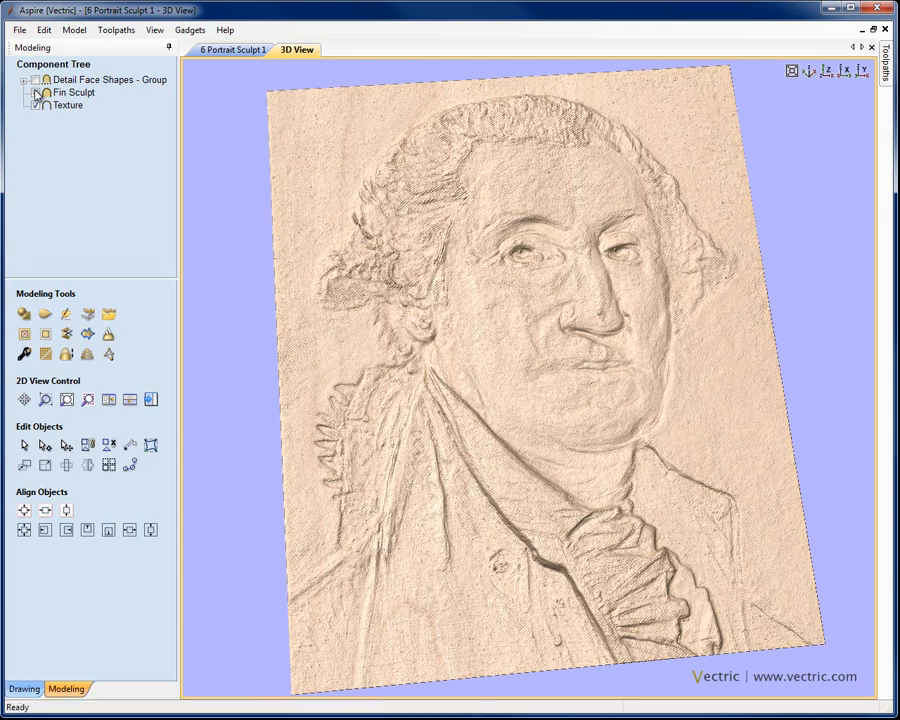
drag(386, 333, 534, 494)
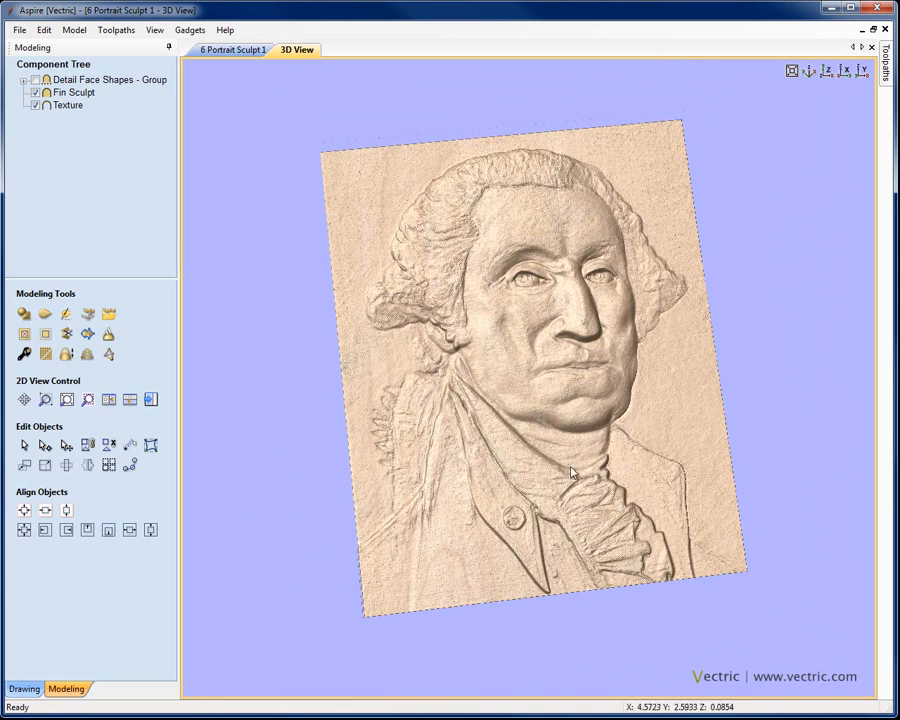
click(827, 71)
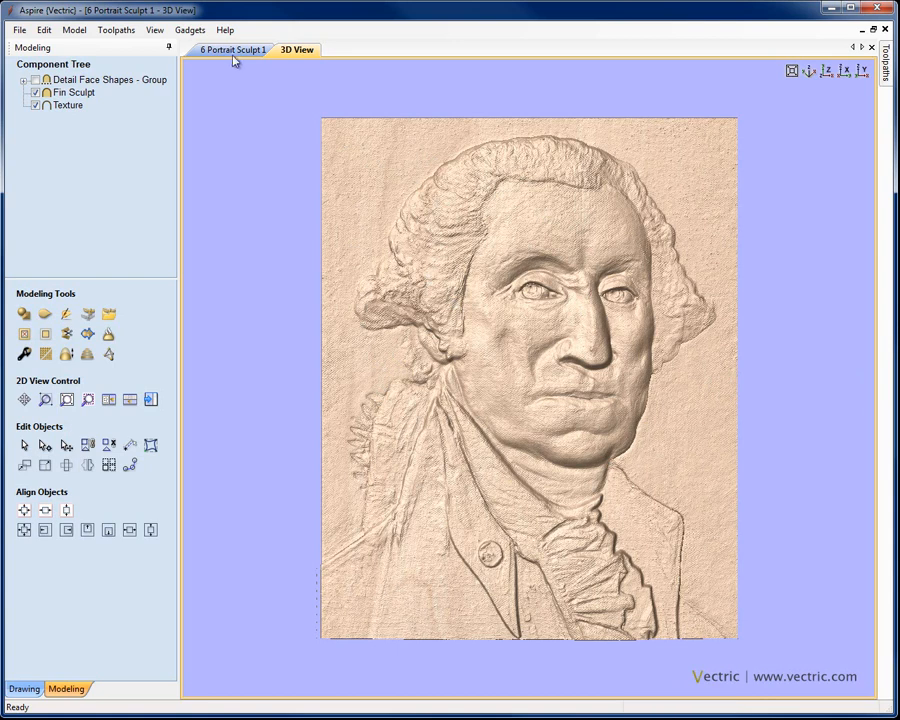
- Tile the 2D and 3D windows vertically and send the Texture component behind Fin Sculpt in the 2D view
click(154, 30)
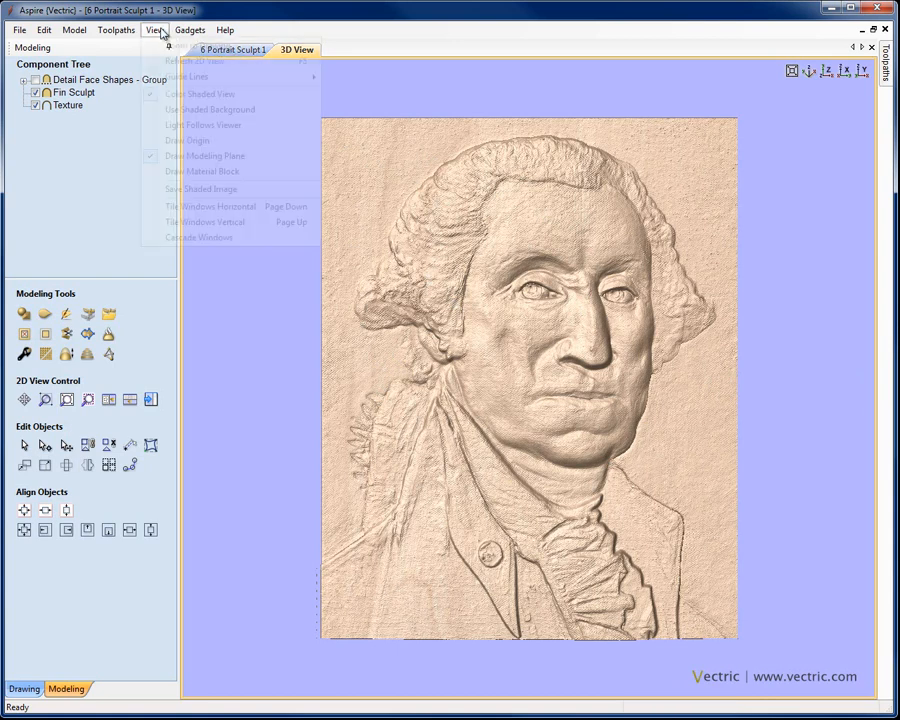
click(200, 221)
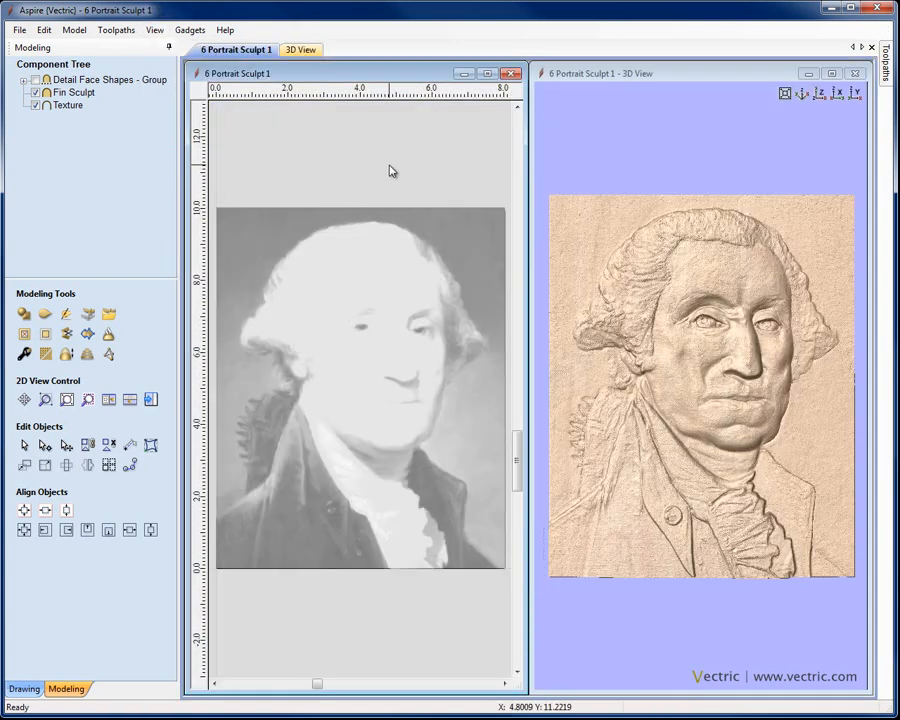
click(403, 312)
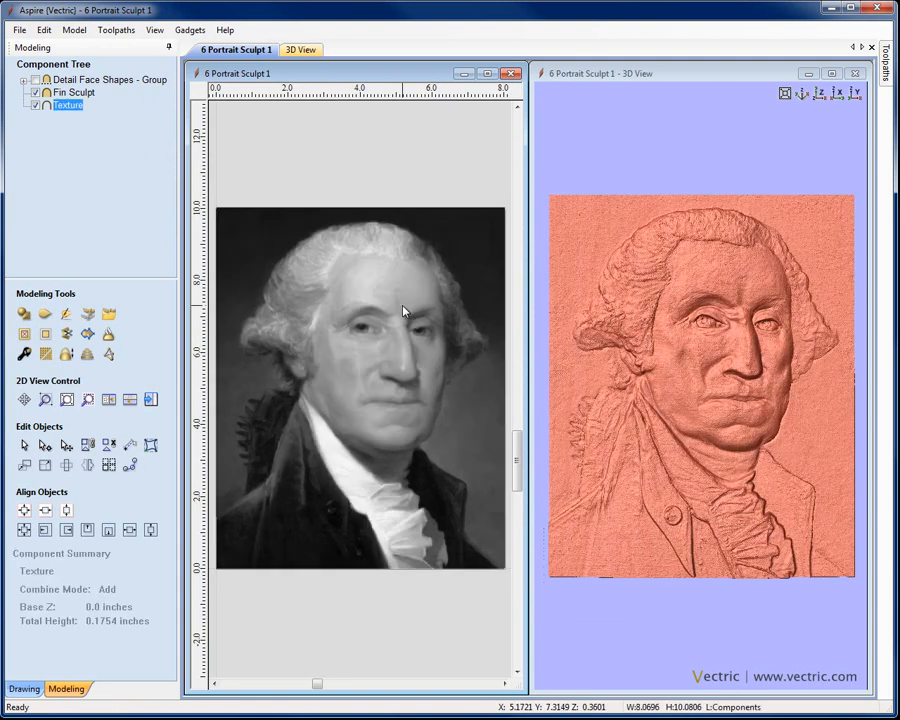
right_click(403, 312)
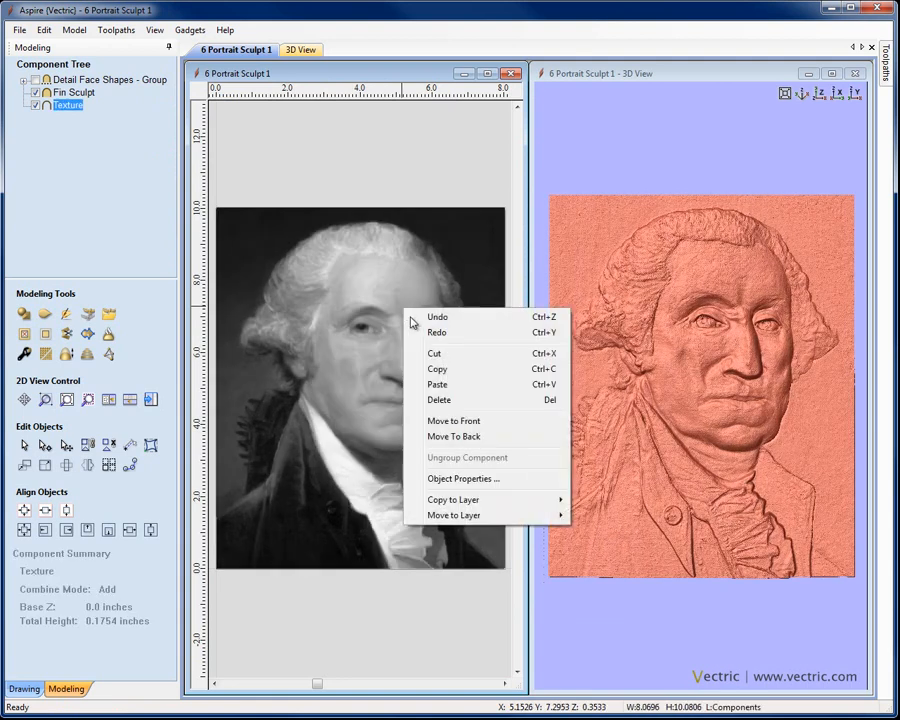
click(447, 440)
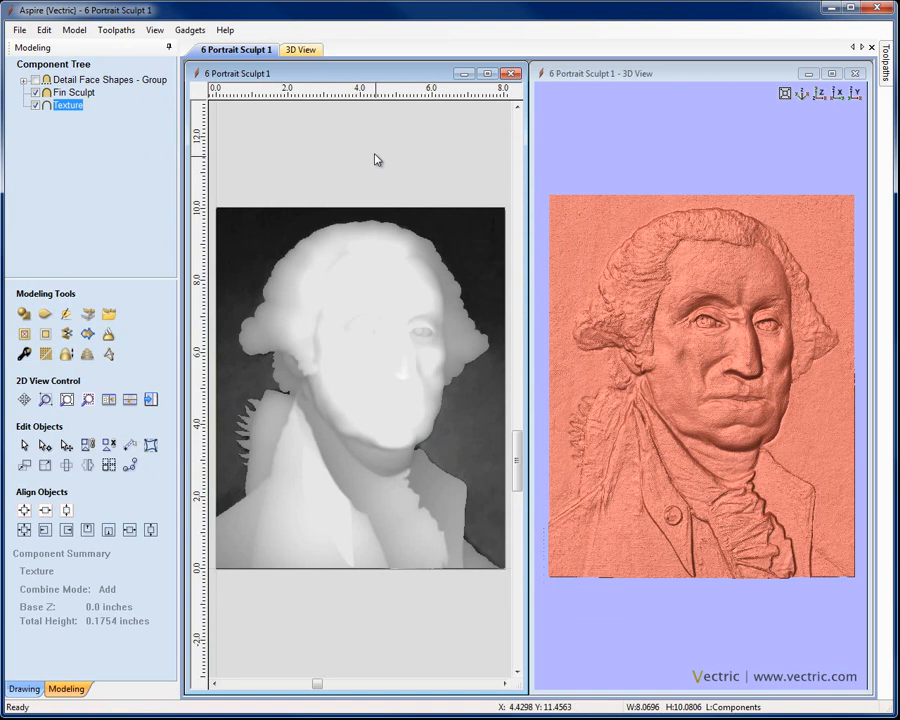
- Clear the parts of the Texture component that lie outside the Fin Sculpt silhouette
click(384, 283)
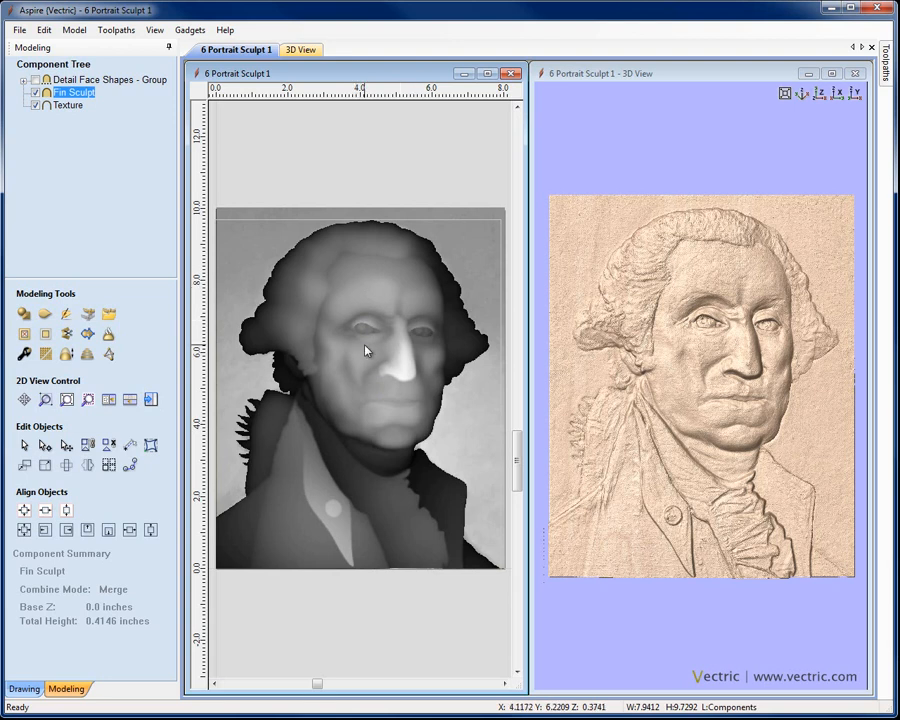
click(424, 187)
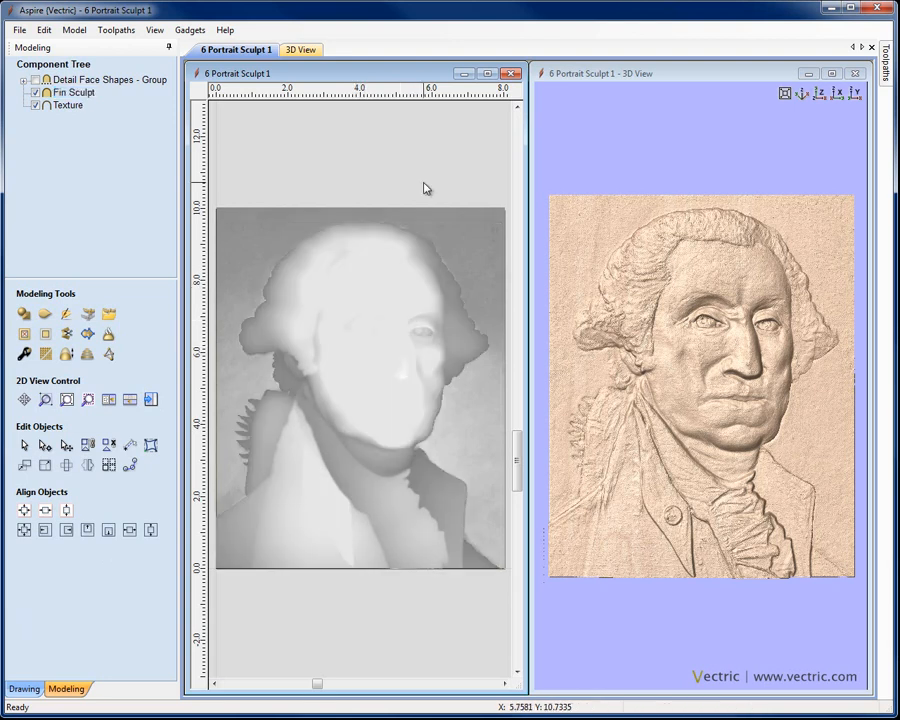
click(460, 251)
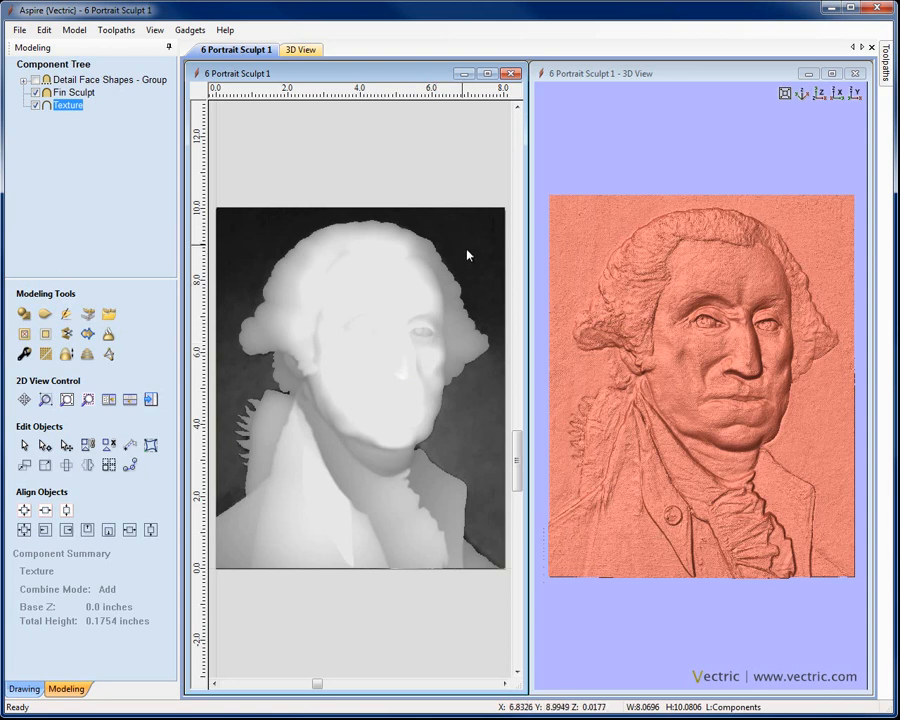
shift+click(400, 332)
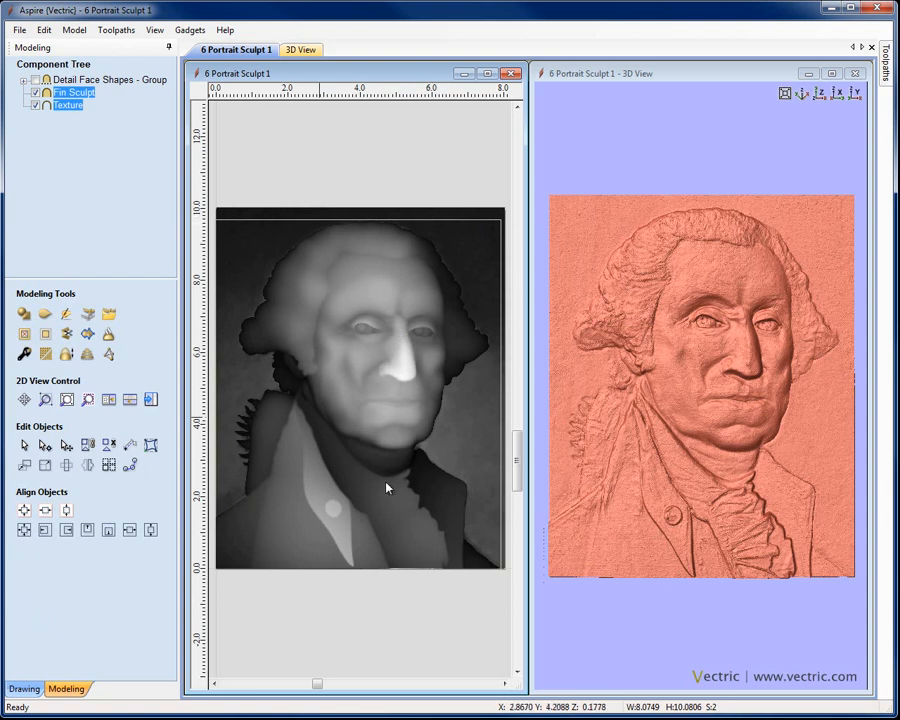
click(45, 337)
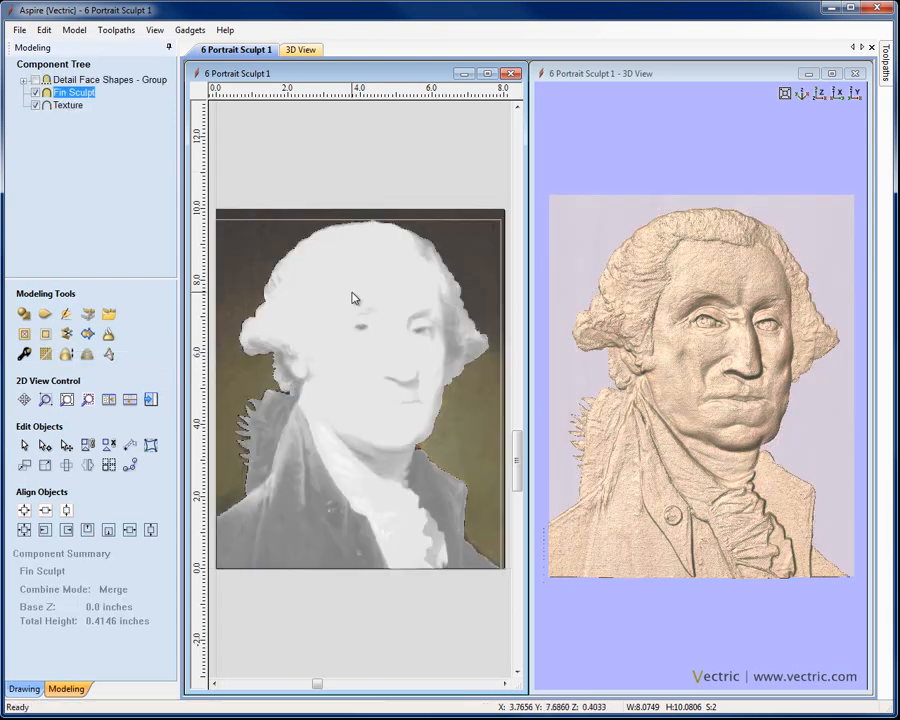
- Select only the Texture component, maximize the 3D view and hide Fin Sculpt so the texture shows alone from above
key(Down)
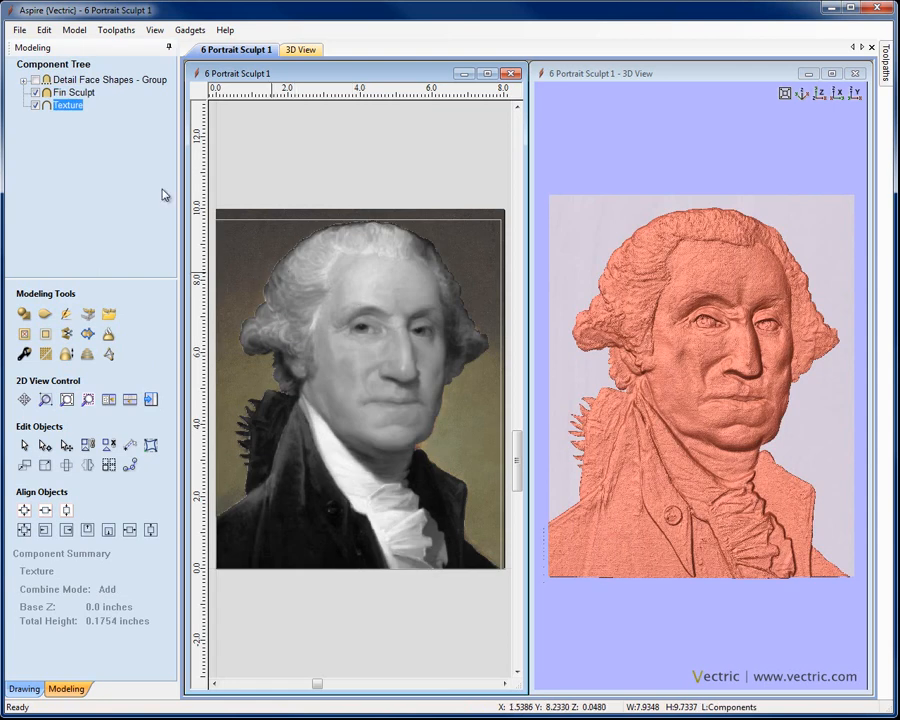
click(831, 73)
drag(701, 184, 573, 587)
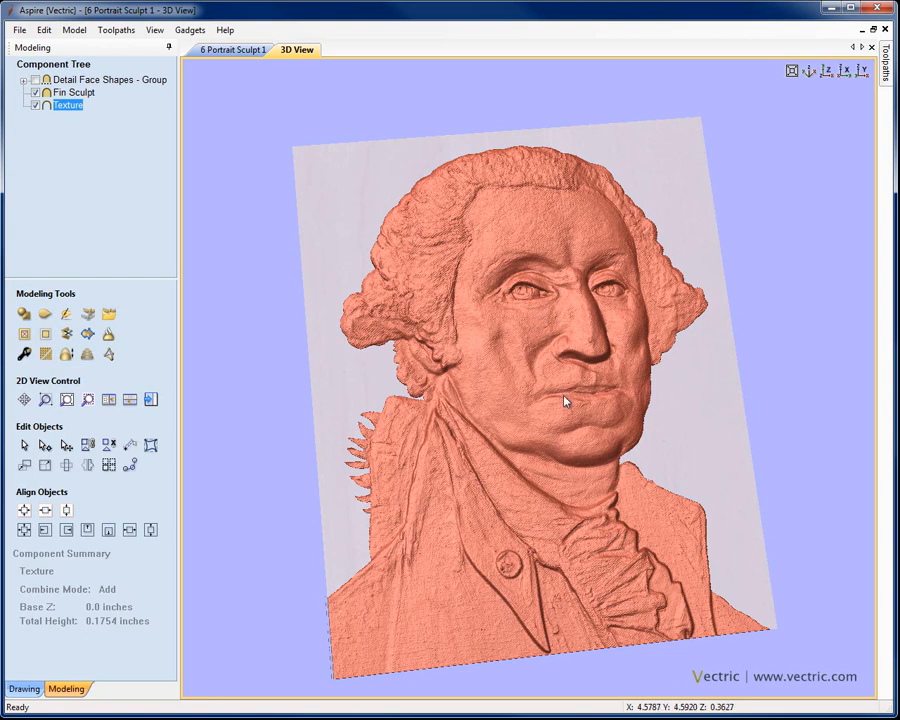
click(36, 92)
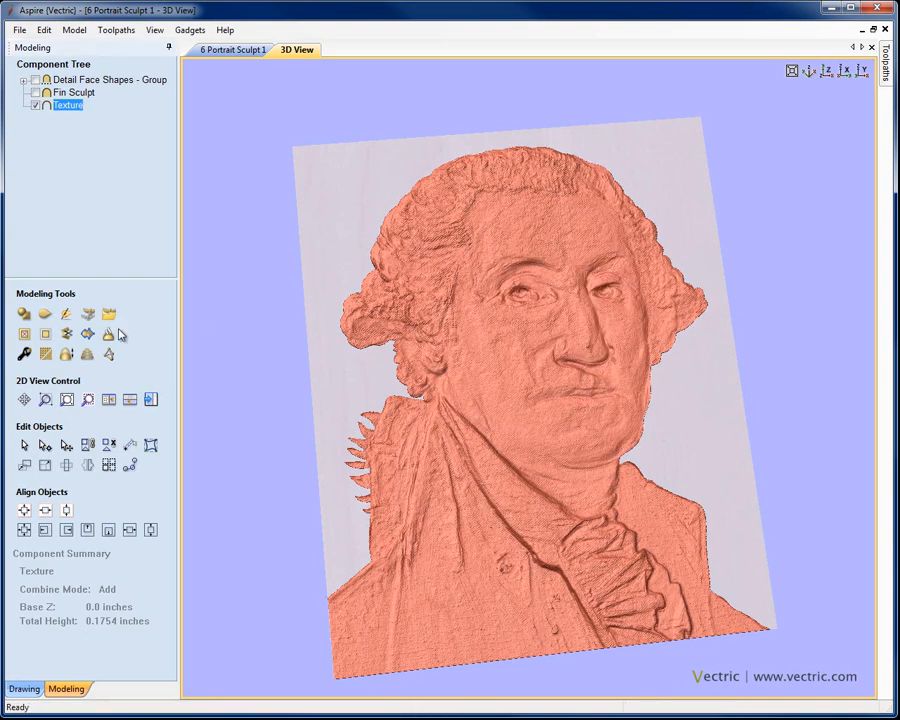
click(826, 74)
scroll(669, 229, up, 3)
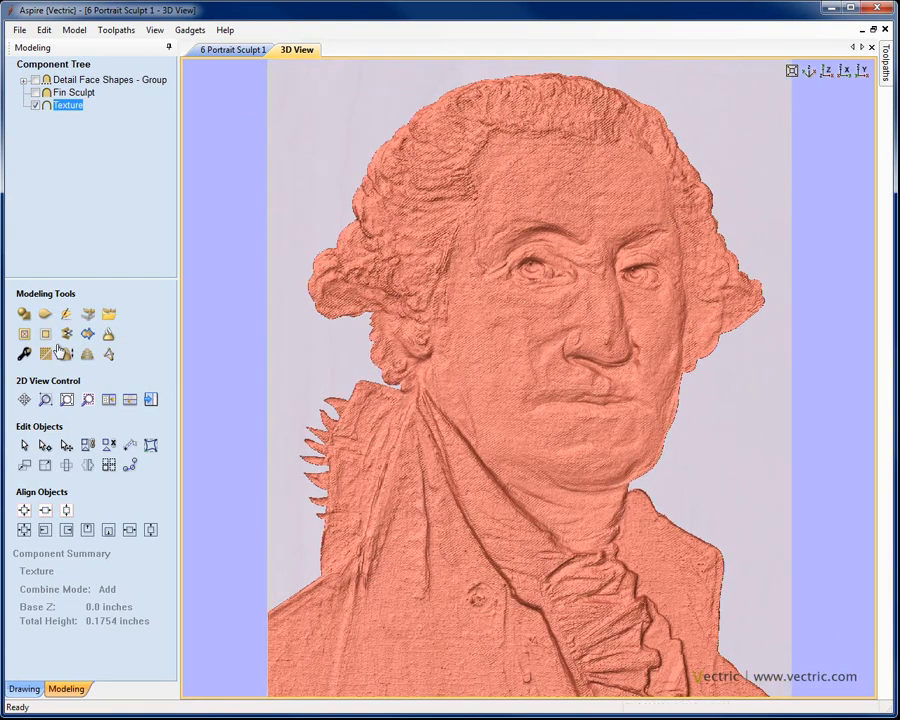
- Start sculpting the Texture component and smudge the nose with diameter 45 and strength 31, preserving transparency
click(66, 316)
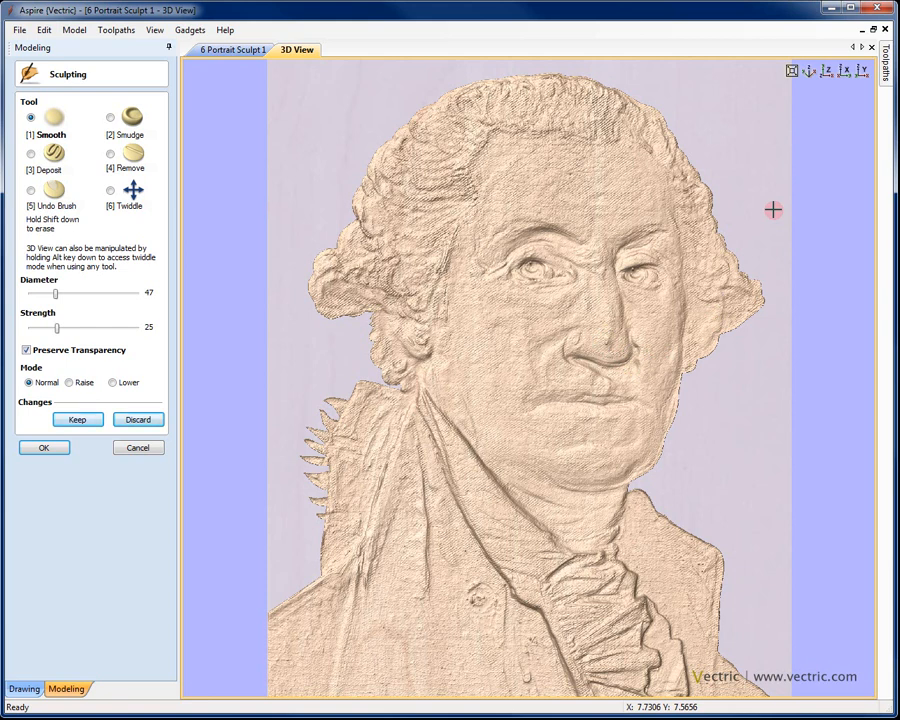
click(511, 418)
click(110, 139)
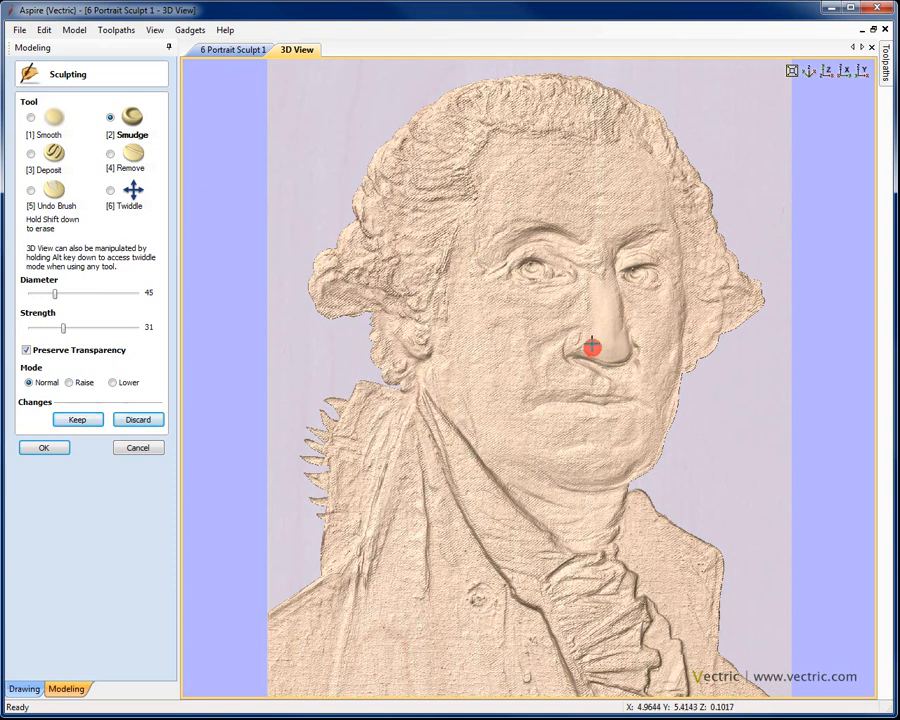
mouse_move(608, 332)
mouse_down()
mouse_move(603, 300)
mouse_move(609, 342)
mouse_move(597, 372)
mouse_up()
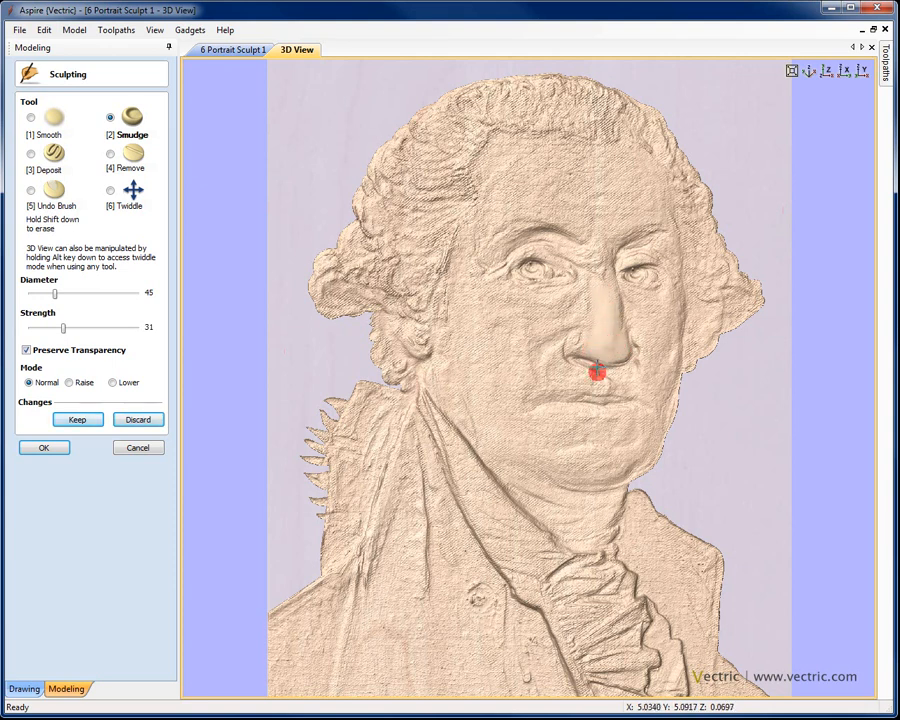
- Smudge the rough texture on the cheeks and the rest of the face at strength 31, enlarging the brush diameter to 87
alt+drag(657, 341, 641, 318)
mouse_move(642, 319)
middle_down()
mouse_move(733, 213)
mouse_move(655, 232)
middle_up()
scroll(717, 187, up, 5)
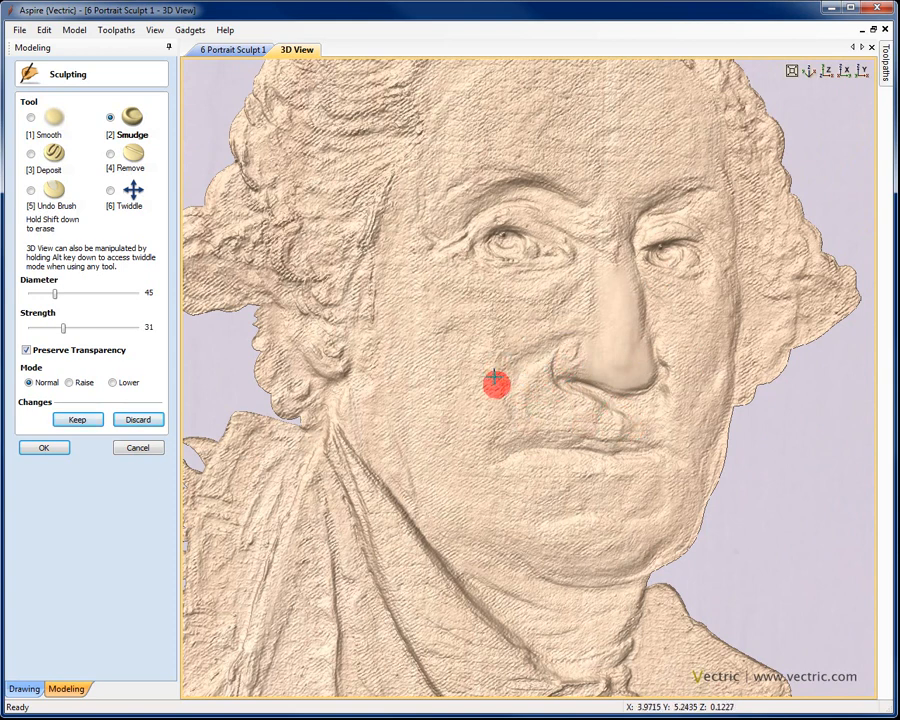
mouse_move(500, 410)
mouse_down()
mouse_move(500, 360)
mouse_move(496, 370)
mouse_move(566, 329)
mouse_move(526, 344)
mouse_move(579, 325)
mouse_move(536, 336)
mouse_move(509, 356)
mouse_up()
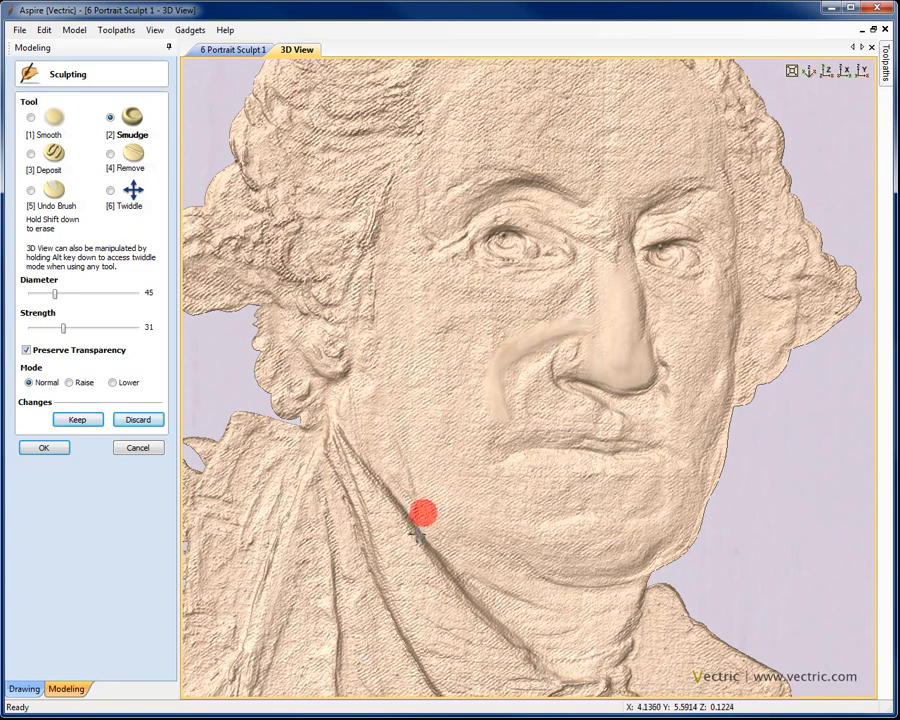
click(405, 569)
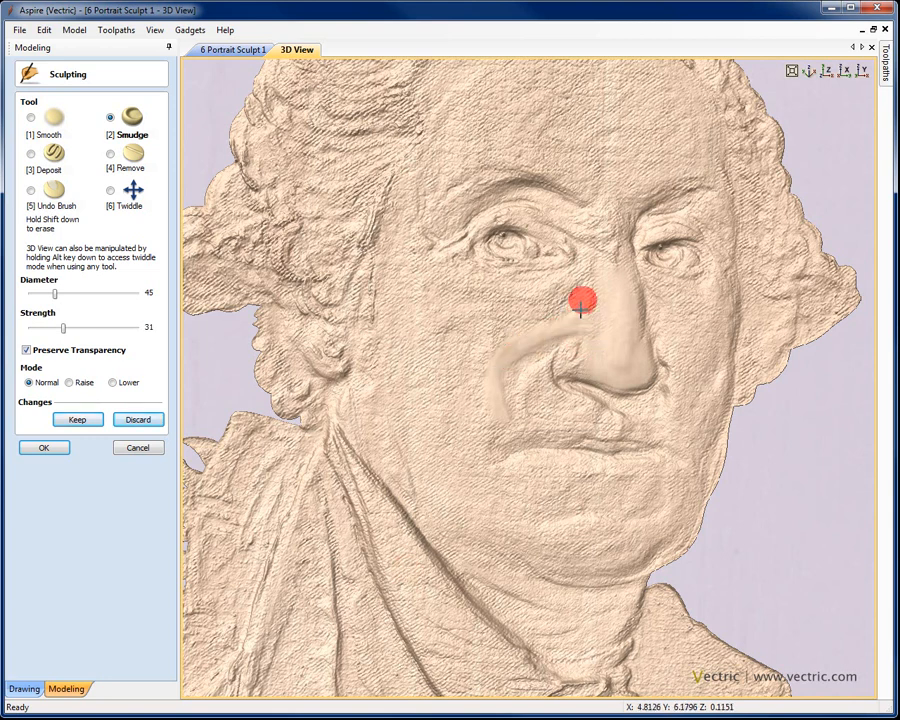
mouse_move(585, 315)
mouse_down()
mouse_move(558, 309)
mouse_move(584, 263)
mouse_move(540, 297)
mouse_move(528, 295)
mouse_move(546, 287)
mouse_move(538, 312)
mouse_move(562, 289)
mouse_move(487, 398)
mouse_up()
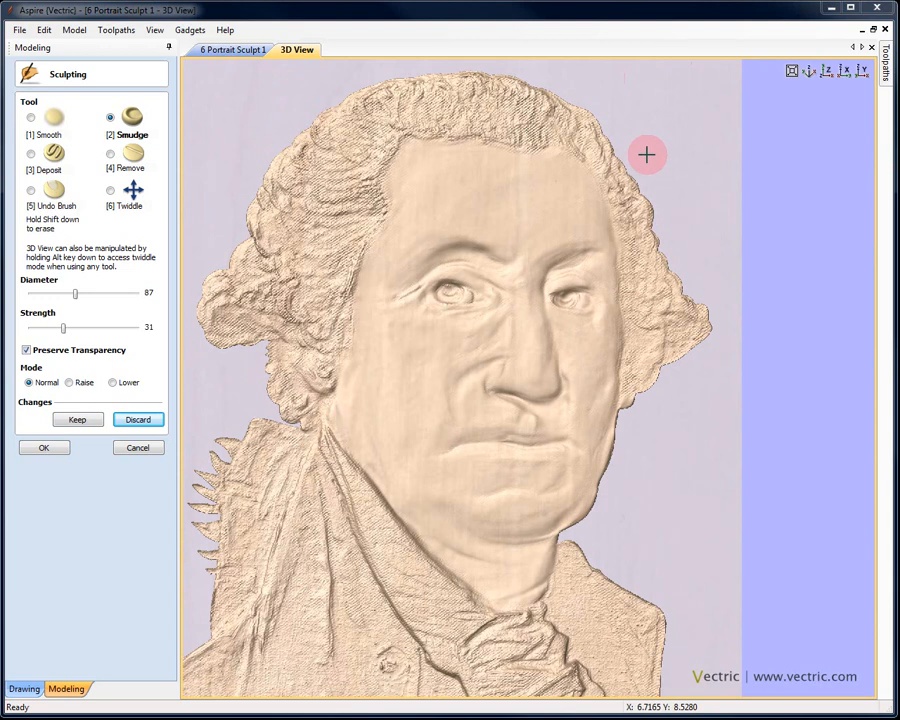
- Refine the area between nose and upper lip and the nearby facial details with Smudge at strength 39, using diameters 53 and 39
mouse_move(540, 345)
mouse_down()
mouse_move(587, 430)
mouse_move(615, 456)
mouse_move(600, 446)
mouse_up()
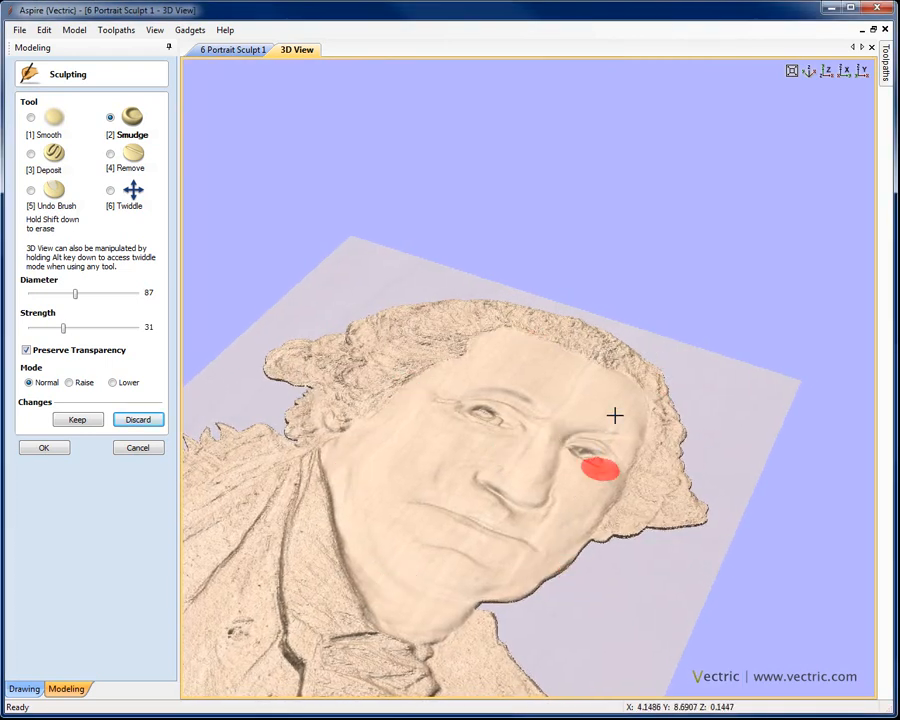
click(826, 72)
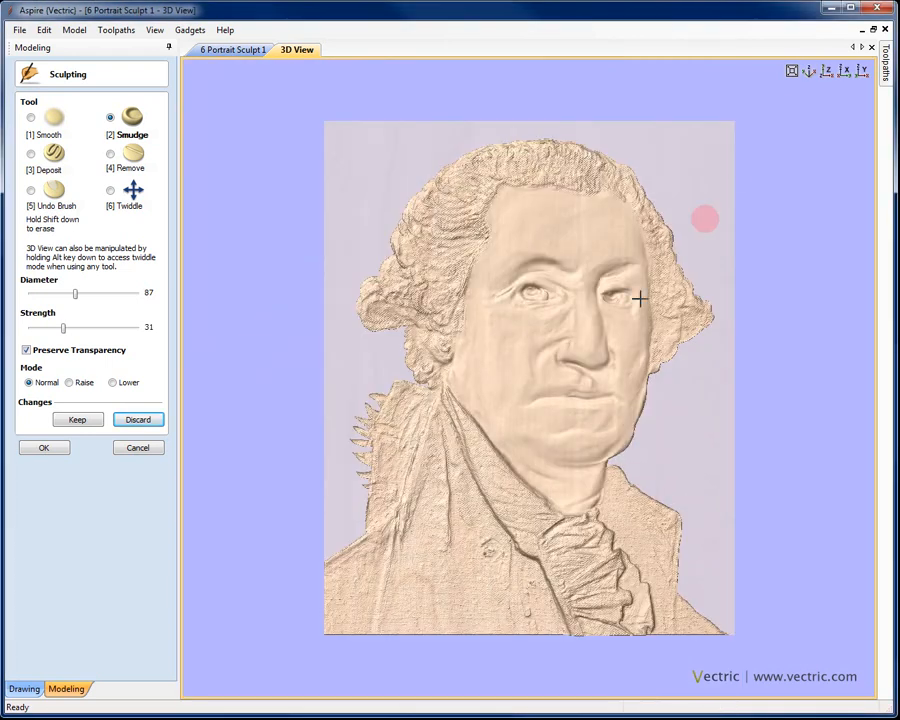
scroll(632, 344, up, 5)
scroll(587, 350, up, 6)
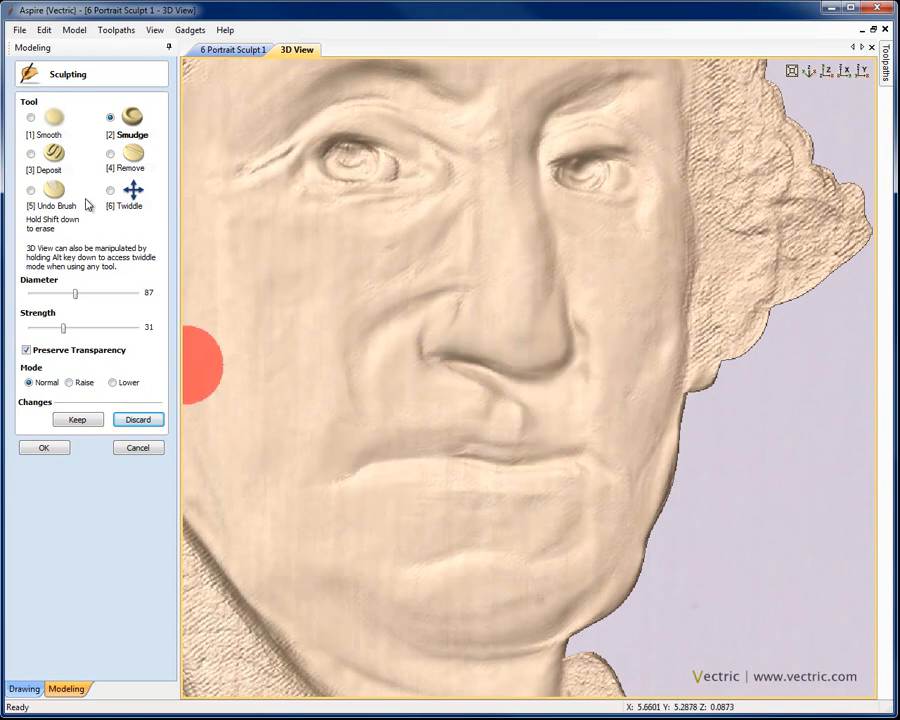
click(60, 296)
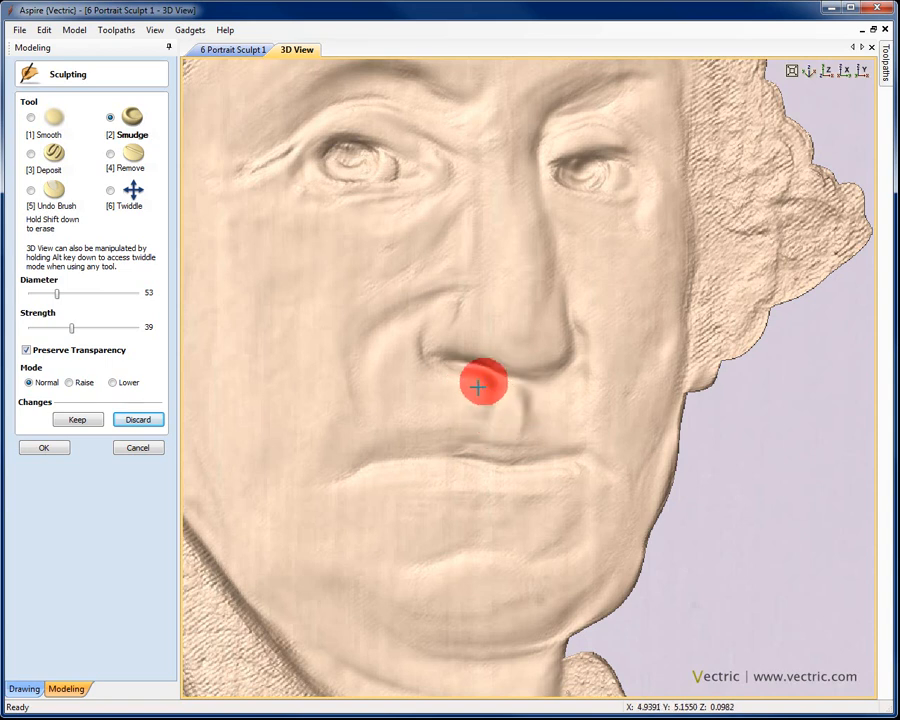
mouse_move(519, 402)
mouse_down()
mouse_move(524, 388)
mouse_move(528, 422)
mouse_move(542, 428)
mouse_move(540, 397)
mouse_up()
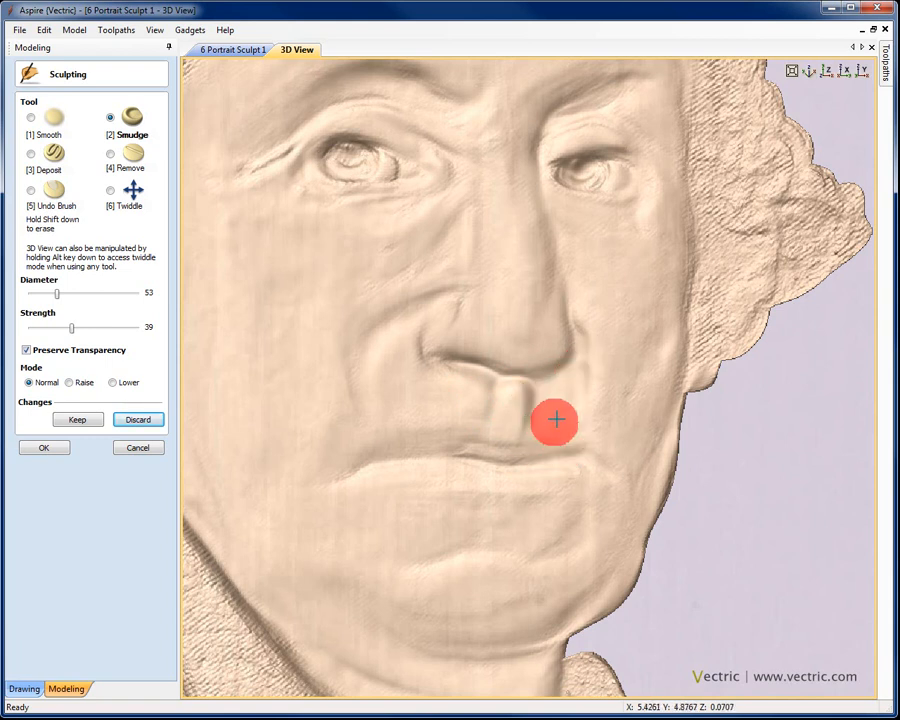
mouse_move(553, 355)
mouse_down()
mouse_move(538, 249)
mouse_move(482, 267)
mouse_move(452, 175)
mouse_move(431, 157)
mouse_move(353, 206)
mouse_up()
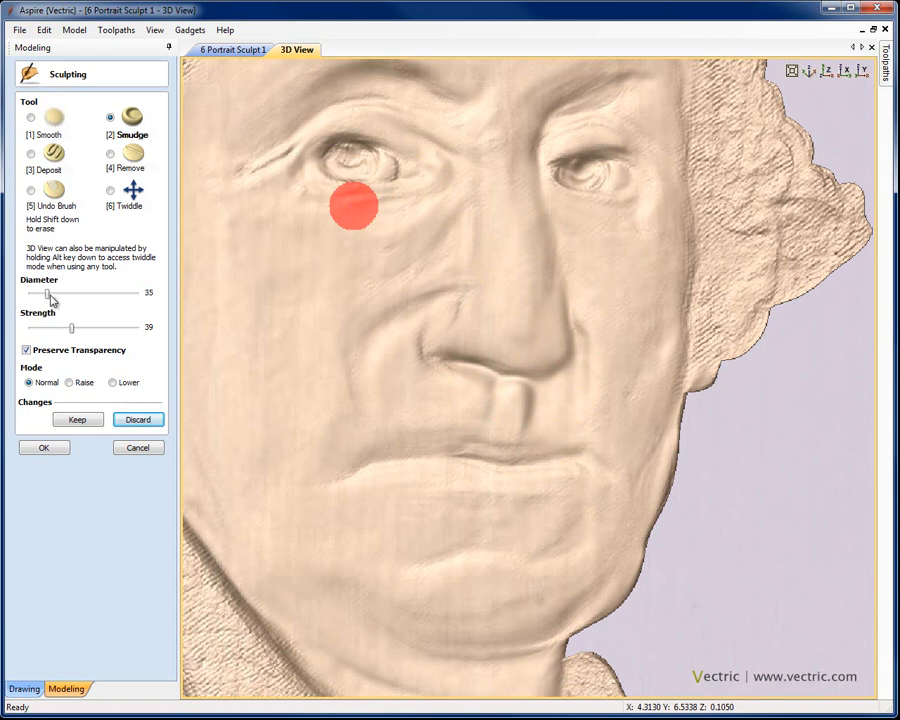
mouse_move(353, 206)
mouse_down()
mouse_move(386, 170)
mouse_move(392, 193)
mouse_move(331, 185)
mouse_move(394, 388)
mouse_move(508, 432)
mouse_move(552, 317)
mouse_move(526, 510)
mouse_move(585, 477)
mouse_move(593, 485)
mouse_up()
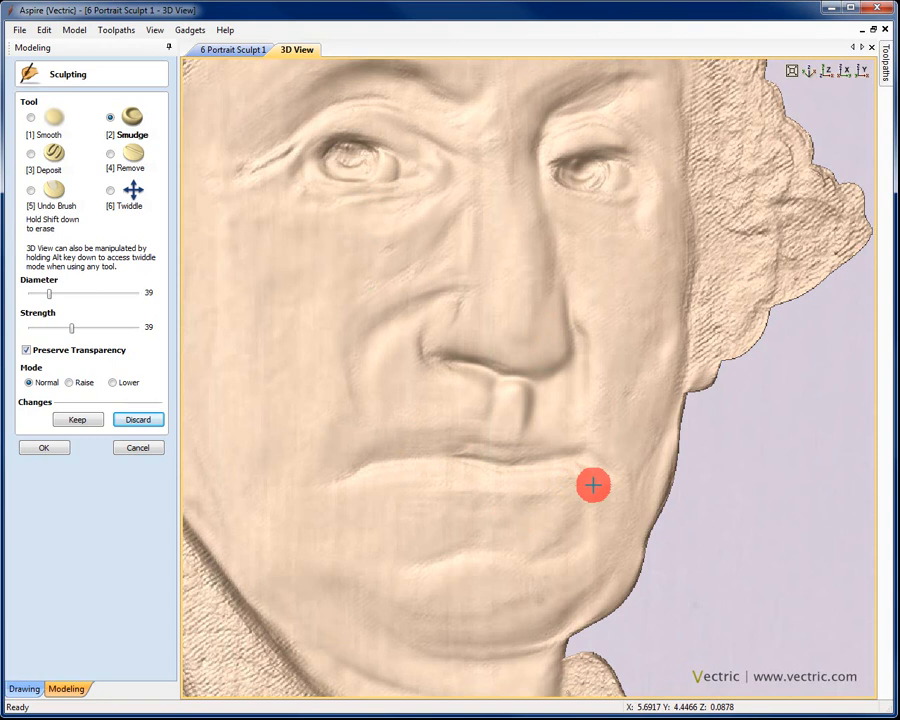
- Smooth the hair beside the wider-visible cheek with the Smooth tool at diameter 103 and strength 56
click(825, 71)
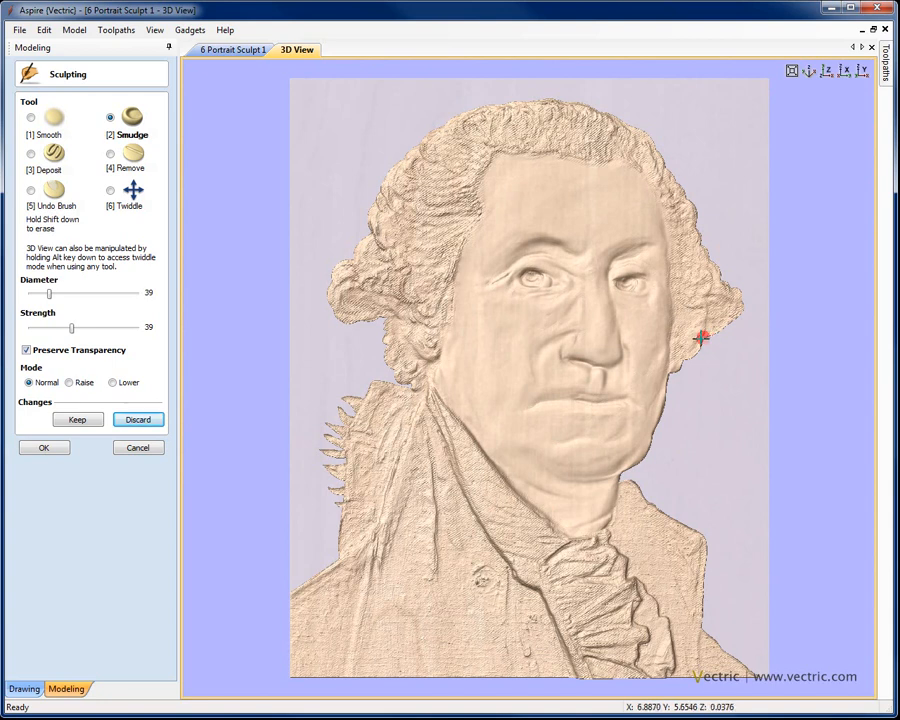
scroll(490, 356, up, 5)
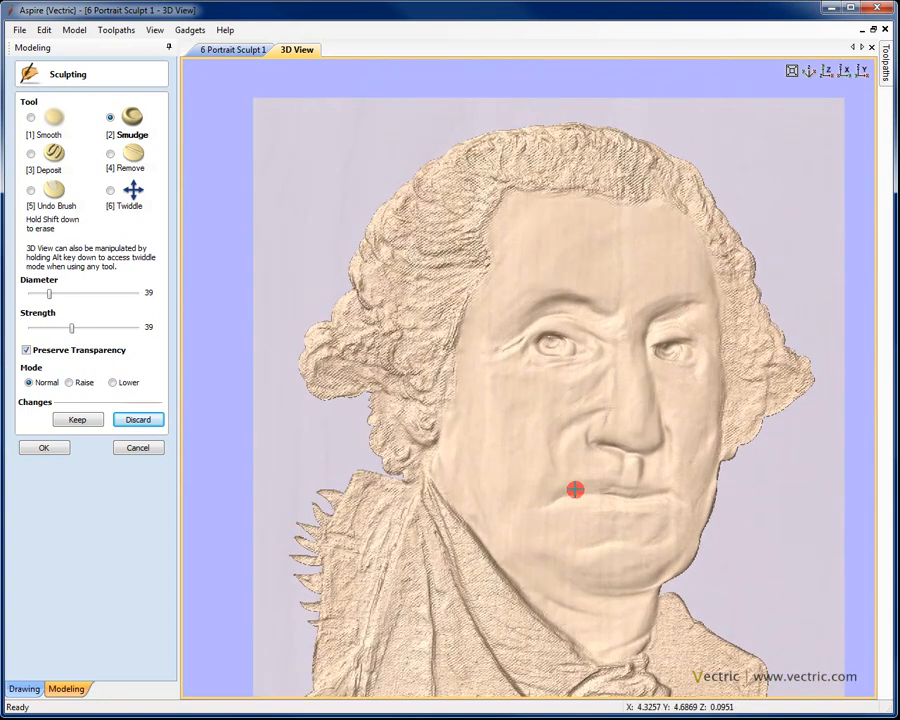
click(31, 118)
mouse_move(352, 273)
mouse_down()
mouse_move(380, 250)
mouse_move(372, 239)
mouse_move(413, 289)
mouse_move(458, 250)
mouse_move(466, 258)
mouse_move(464, 195)
mouse_move(417, 228)
mouse_move(412, 187)
mouse_move(470, 191)
mouse_move(467, 281)
mouse_move(444, 311)
mouse_move(428, 321)
mouse_move(357, 285)
mouse_move(375, 355)
mouse_move(404, 368)
mouse_move(396, 291)
mouse_move(432, 395)
mouse_move(452, 322)
mouse_move(414, 293)
mouse_move(344, 316)
mouse_move(311, 368)
mouse_move(339, 373)
mouse_move(344, 352)
mouse_move(354, 350)
mouse_move(352, 378)
mouse_move(390, 370)
mouse_move(374, 360)
mouse_move(382, 428)
mouse_move(418, 418)
mouse_move(402, 378)
mouse_move(441, 355)
mouse_move(464, 295)
mouse_move(450, 382)
mouse_move(359, 250)
mouse_move(394, 187)
mouse_move(472, 147)
mouse_move(418, 192)
mouse_up()
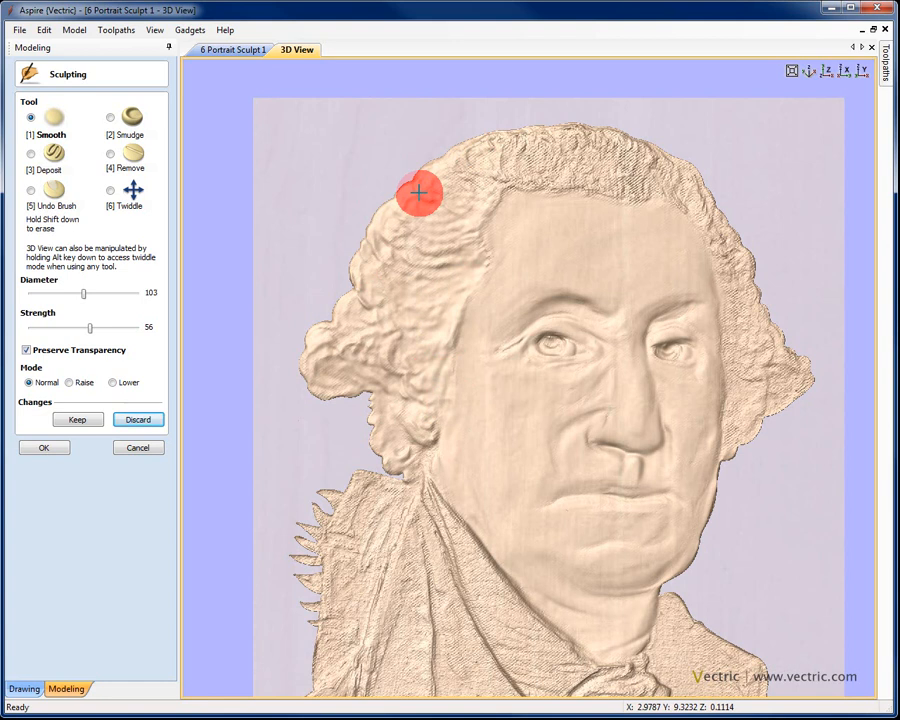
- Build up strands on the smoothed side curls with the Deposit tool at diameter 31 and strength 48
alt+drag(462, 342, 480, 328)
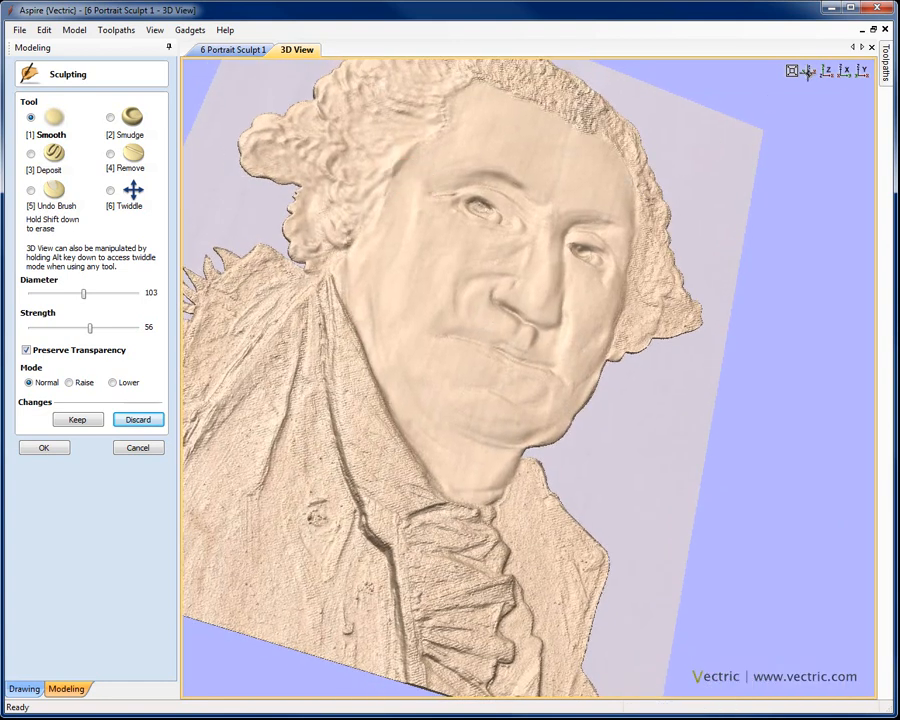
click(806, 72)
scroll(458, 348, up, 5)
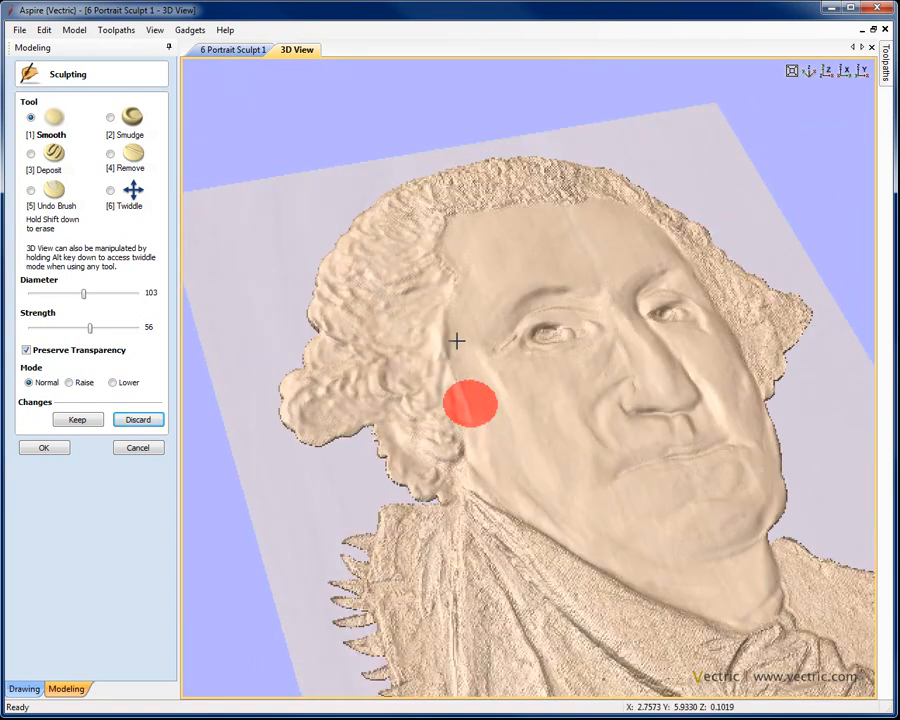
scroll(461, 346, up, 2)
middle_drag(360, 450, 438, 412)
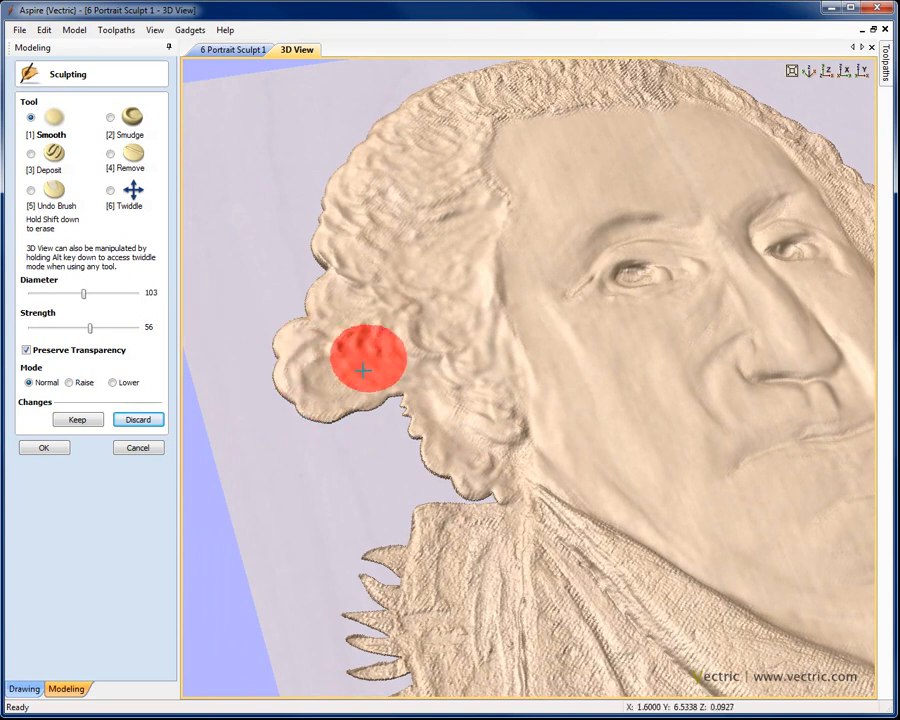
click(31, 154)
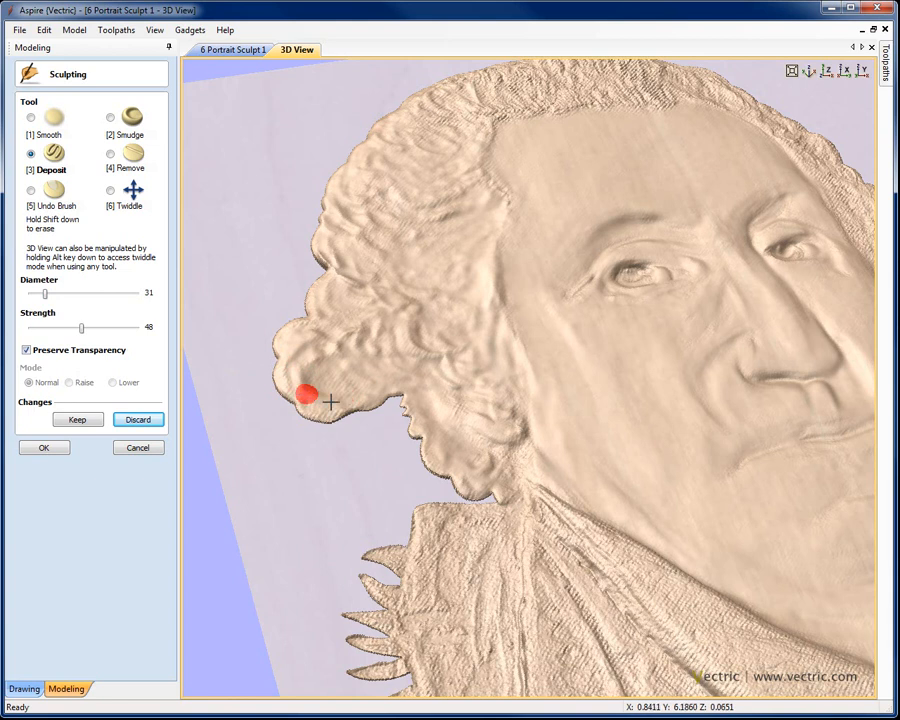
mouse_move(325, 398)
mouse_down()
mouse_move(351, 403)
mouse_move(325, 400)
mouse_move(349, 403)
mouse_move(386, 388)
mouse_move(330, 378)
mouse_move(342, 332)
mouse_move(342, 363)
mouse_move(340, 354)
mouse_move(363, 360)
mouse_move(359, 328)
mouse_move(360, 353)
mouse_move(382, 368)
mouse_move(384, 330)
mouse_move(374, 331)
mouse_move(397, 347)
mouse_move(416, 350)
mouse_move(404, 332)
mouse_move(447, 353)
mouse_move(430, 335)
mouse_move(468, 358)
mouse_move(466, 378)
mouse_move(441, 384)
mouse_move(438, 377)
mouse_move(484, 352)
mouse_move(491, 318)
mouse_up()
- Blend the deposited strands in the side curls with the Smudge tool at diameter 33 and strength 38
click(825, 70)
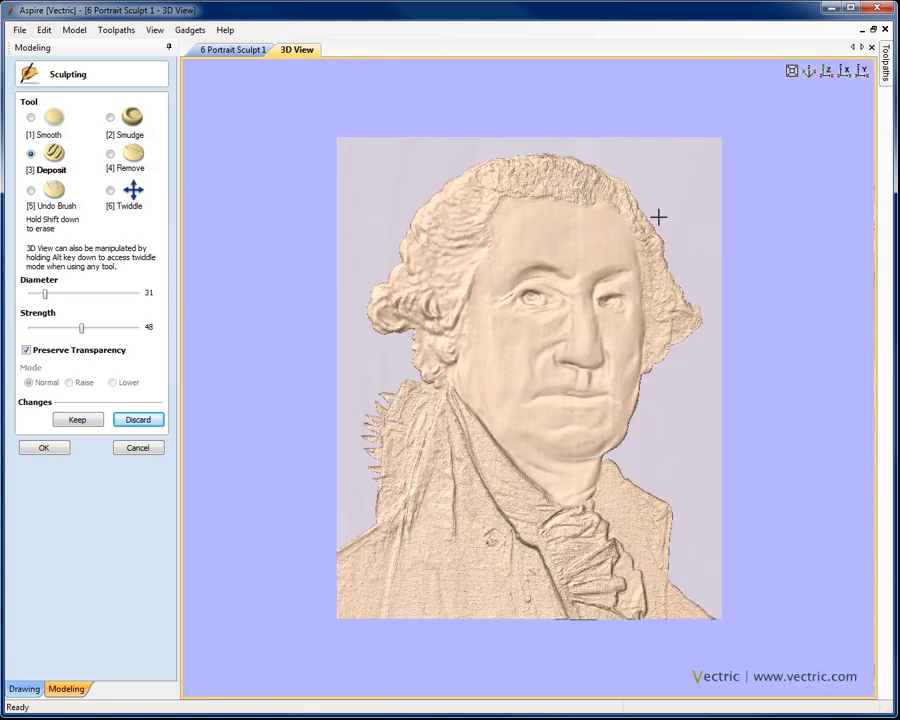
scroll(476, 370, up, 5)
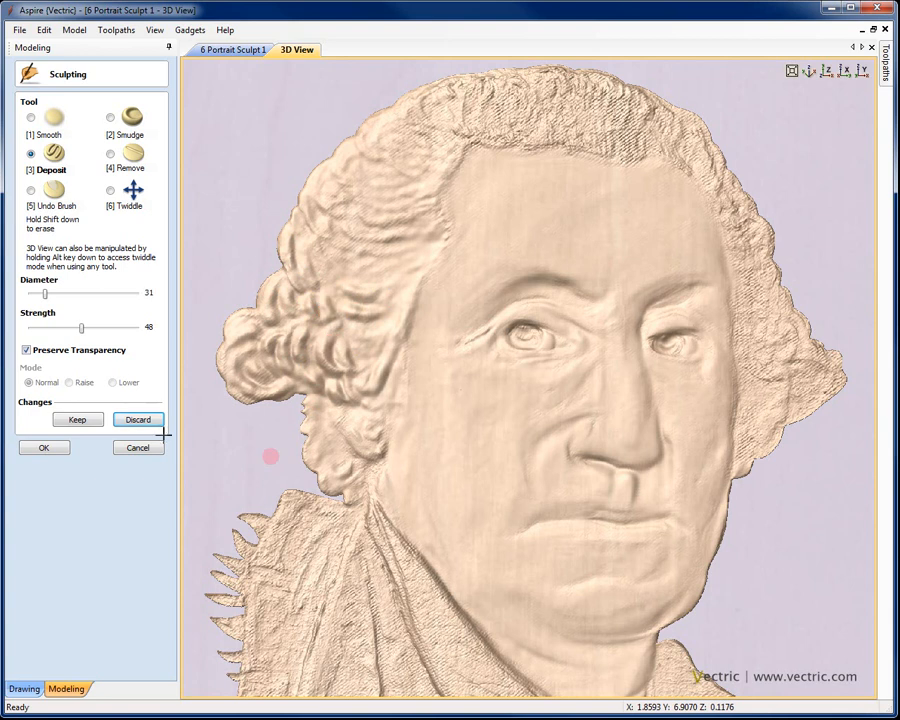
click(108, 134)
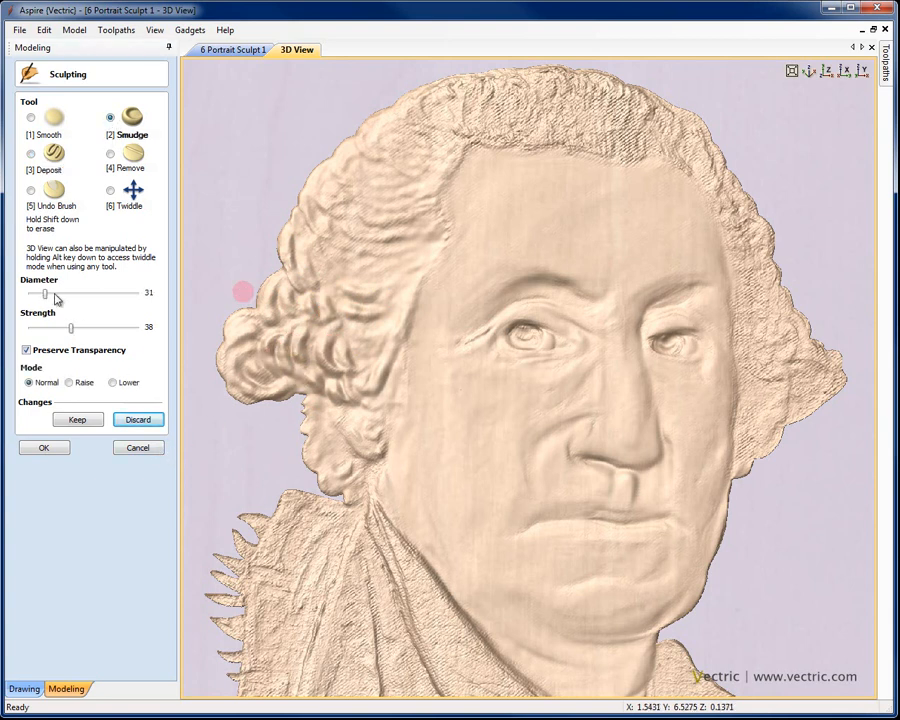
drag(47, 294, 49, 294)
mouse_move(298, 342)
mouse_down()
mouse_move(321, 369)
mouse_move(347, 375)
mouse_up()
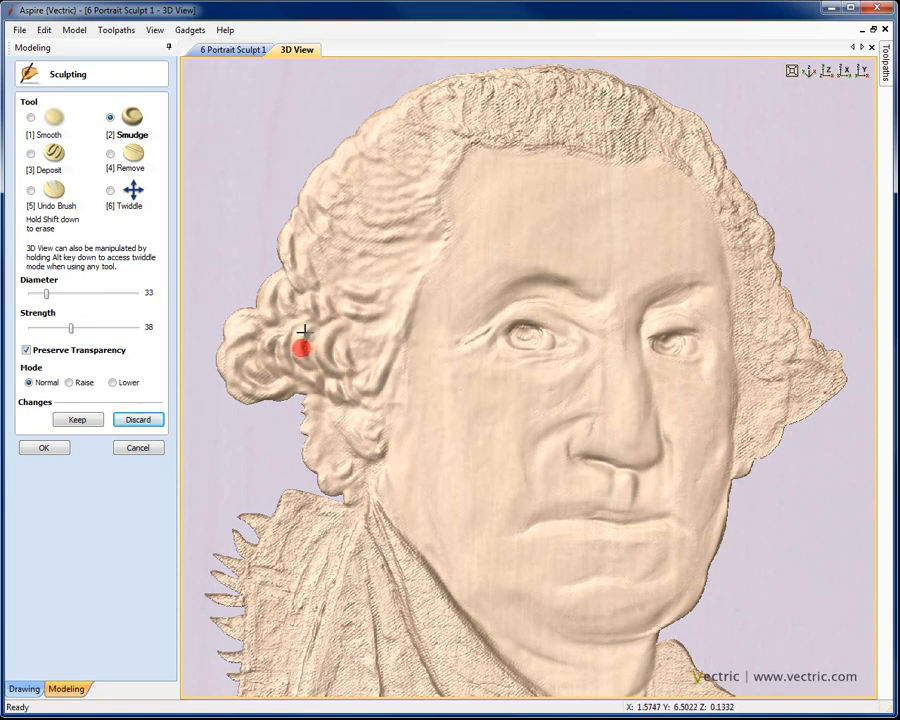
drag(284, 346, 325, 391)
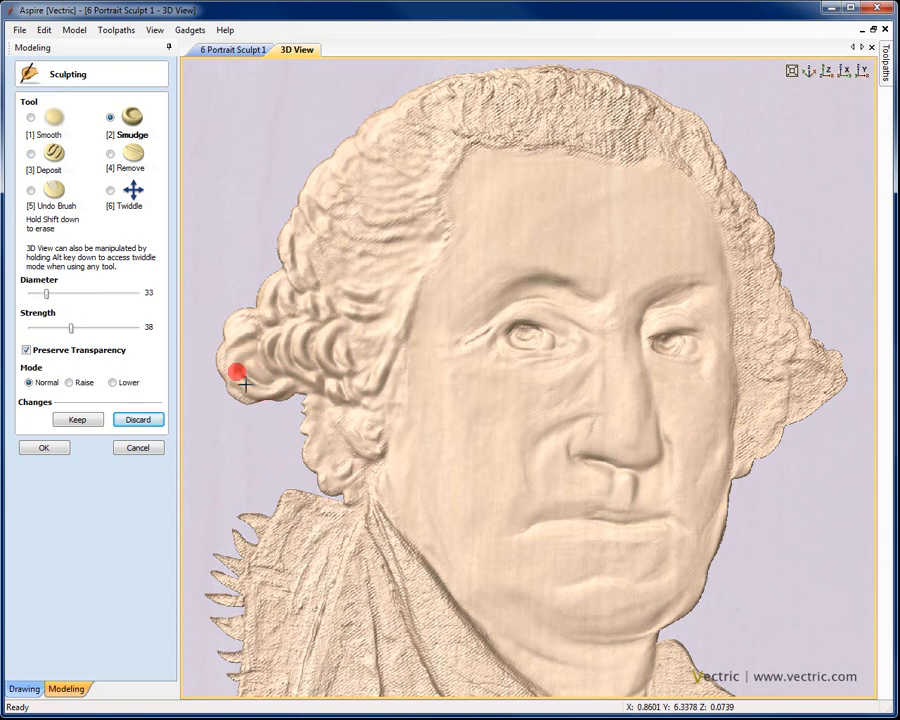
- Smudge the outermost lower curl of the side hair at diameter 33 and strength 38
mouse_move(233, 353)
mouse_down()
mouse_move(261, 392)
mouse_move(222, 358)
mouse_move(237, 388)
mouse_move(245, 374)
mouse_move(231, 358)
mouse_move(248, 347)
mouse_move(225, 347)
mouse_move(242, 337)
mouse_move(225, 358)
mouse_up()
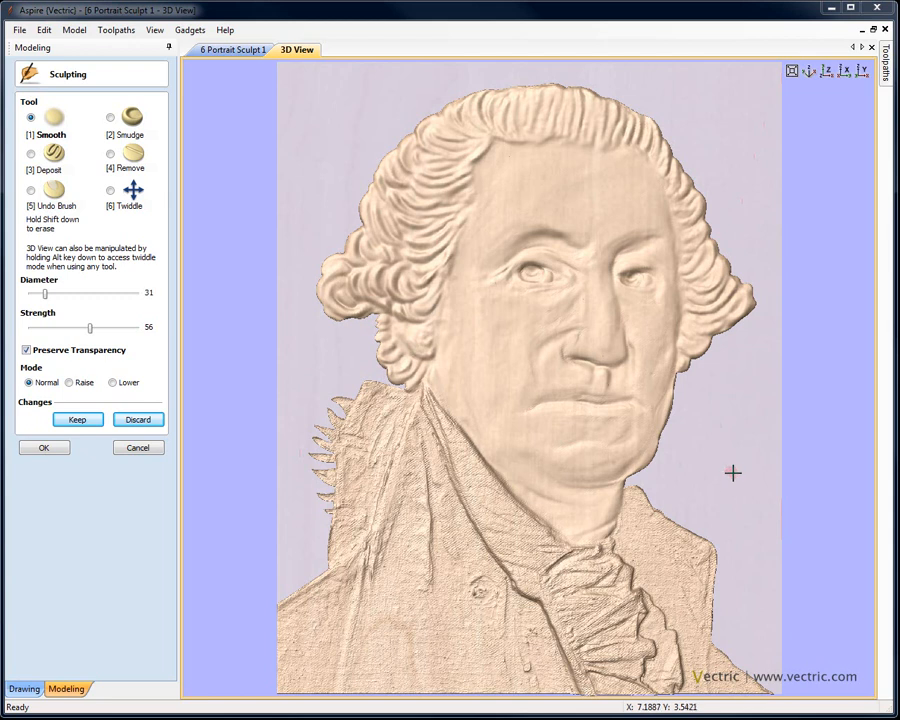
- Smooth the rough texture on the coat and neckcloth with the Smooth tool at diameter 85 and strength 56
middle_drag(735, 478, 738, 407)
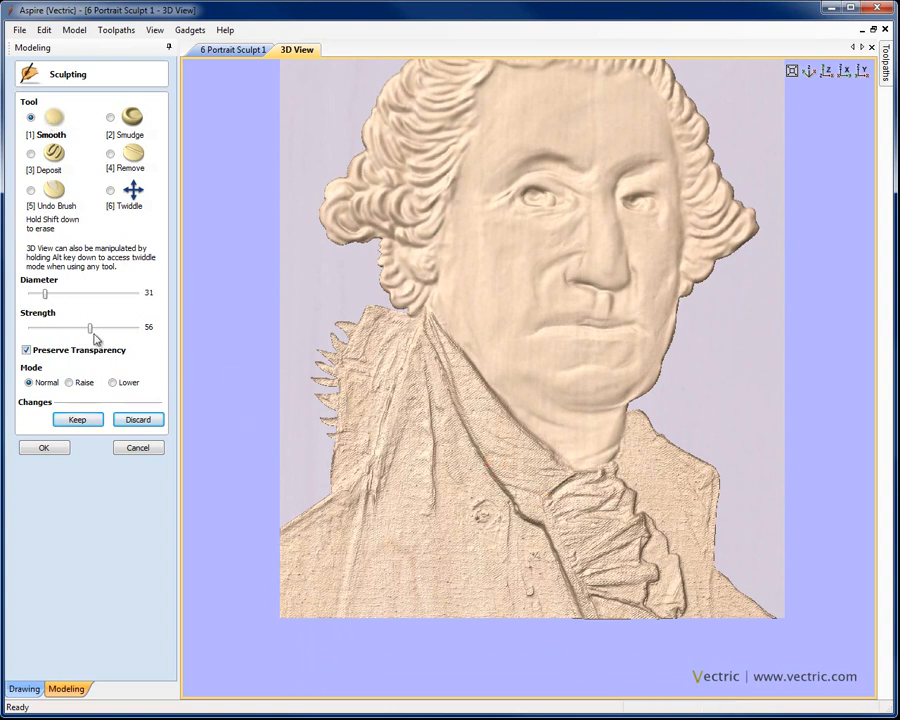
drag(74, 296, 76, 296)
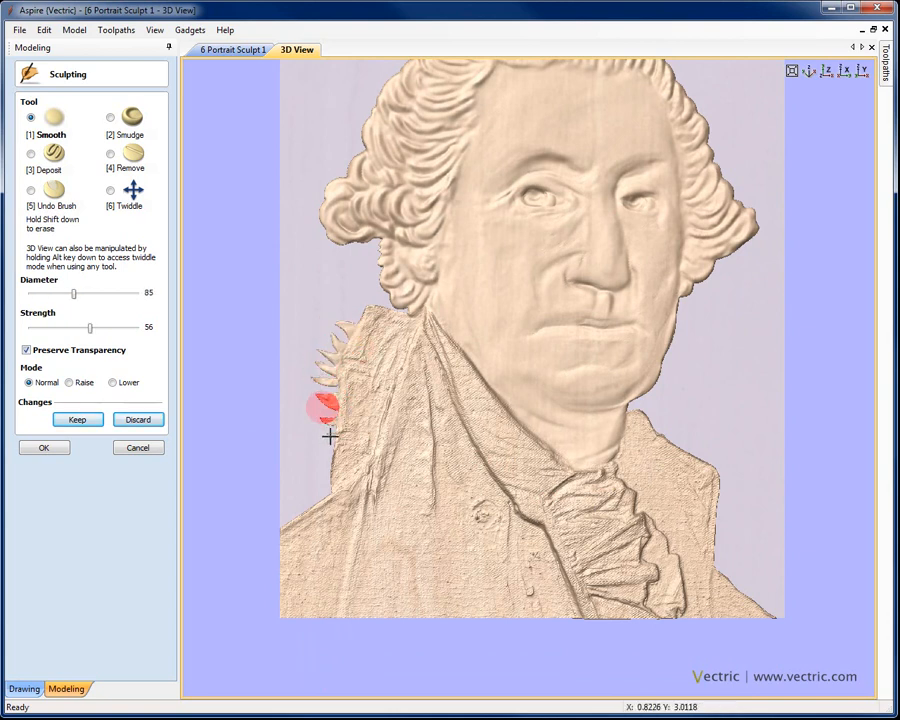
mouse_move(369, 327)
mouse_down()
mouse_move(404, 321)
mouse_move(380, 380)
mouse_move(348, 356)
mouse_move(342, 470)
mouse_move(396, 346)
mouse_move(378, 430)
mouse_move(376, 305)
mouse_move(426, 328)
mouse_move(454, 392)
mouse_move(431, 505)
mouse_move(404, 425)
mouse_move(388, 444)
mouse_move(370, 512)
mouse_move(350, 496)
mouse_move(321, 506)
mouse_move(350, 488)
mouse_move(338, 538)
mouse_move(362, 486)
mouse_move(392, 506)
mouse_move(405, 477)
mouse_move(416, 528)
mouse_move(438, 532)
mouse_move(449, 433)
mouse_move(476, 474)
mouse_move(470, 503)
mouse_move(496, 516)
mouse_move(474, 464)
mouse_move(501, 519)
mouse_move(484, 538)
mouse_move(474, 518)
mouse_move(505, 630)
mouse_move(617, 526)
mouse_move(639, 530)
mouse_move(625, 592)
mouse_move(605, 573)
mouse_move(591, 579)
mouse_move(625, 601)
mouse_move(585, 578)
mouse_move(596, 516)
mouse_move(613, 493)
mouse_move(578, 486)
mouse_move(590, 474)
mouse_move(569, 529)
mouse_move(590, 560)
mouse_move(635, 570)
mouse_move(660, 545)
mouse_move(659, 604)
mouse_move(671, 601)
mouse_move(650, 608)
mouse_move(639, 518)
mouse_move(597, 514)
mouse_move(601, 493)
mouse_move(613, 555)
mouse_move(638, 588)
mouse_move(633, 603)
mouse_move(540, 460)
mouse_move(524, 503)
mouse_move(454, 360)
mouse_move(510, 428)
mouse_move(454, 358)
mouse_move(530, 450)
mouse_move(508, 470)
mouse_move(581, 479)
mouse_move(635, 546)
mouse_move(608, 537)
mouse_up()
- Build up the neckcloth ruffle folds with Deposit at diameter 23 and strength 56, and blend them with Smudge at diameter 41 and strength 54
click(55, 155)
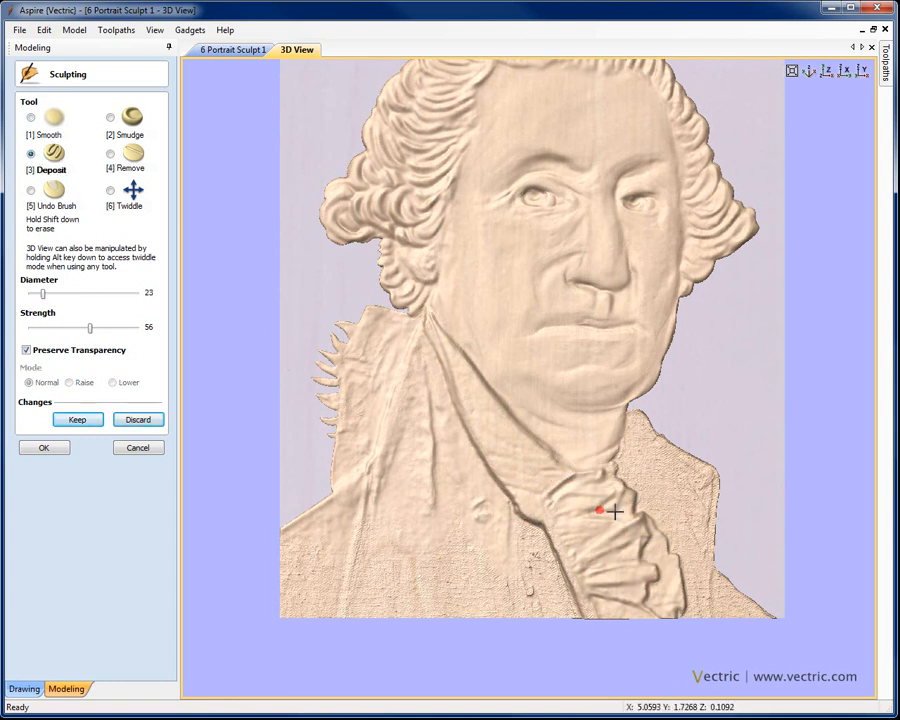
mouse_move(615, 532)
mouse_down()
mouse_move(635, 518)
mouse_move(609, 546)
mouse_move(630, 542)
mouse_move(603, 546)
mouse_move(635, 554)
mouse_move(607, 561)
mouse_move(621, 580)
mouse_move(532, 573)
mouse_up()
click(110, 117)
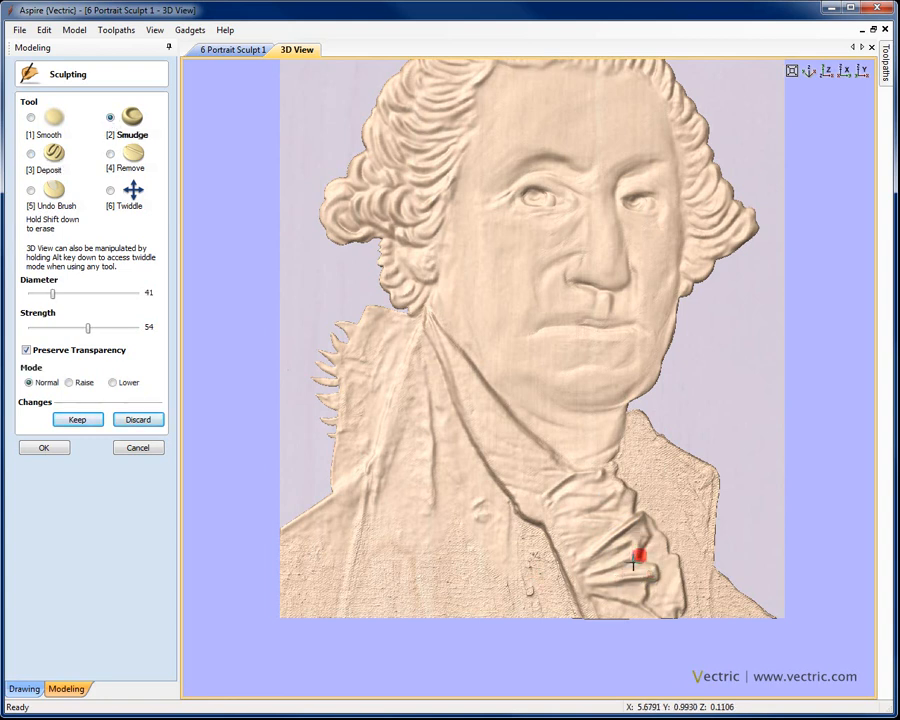
mouse_move(646, 573)
mouse_down()
mouse_move(600, 580)
mouse_move(649, 575)
mouse_move(575, 596)
mouse_up()
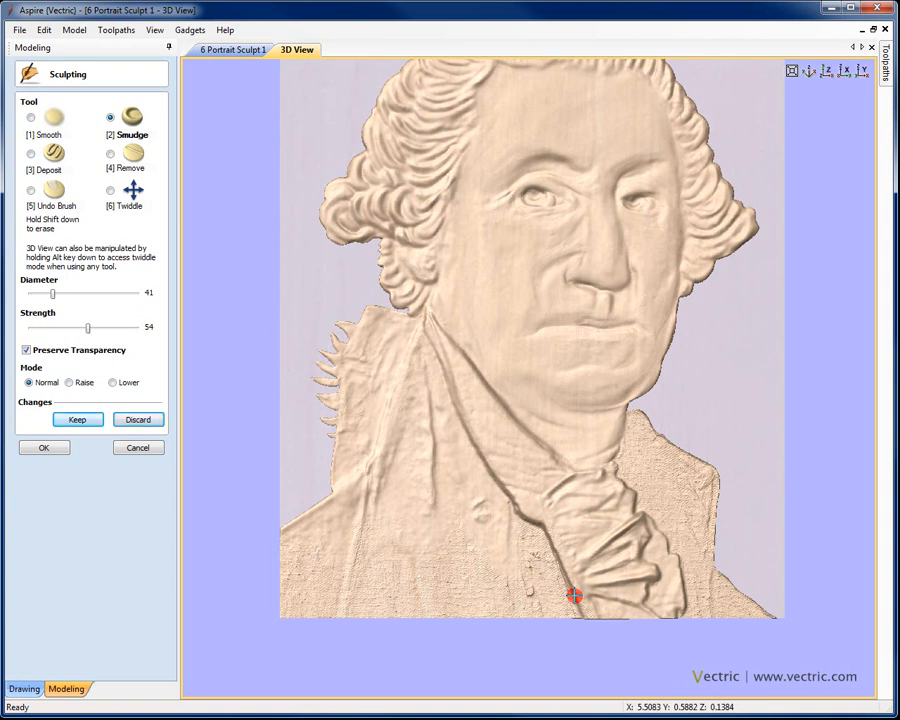
drag(575, 596, 577, 598)
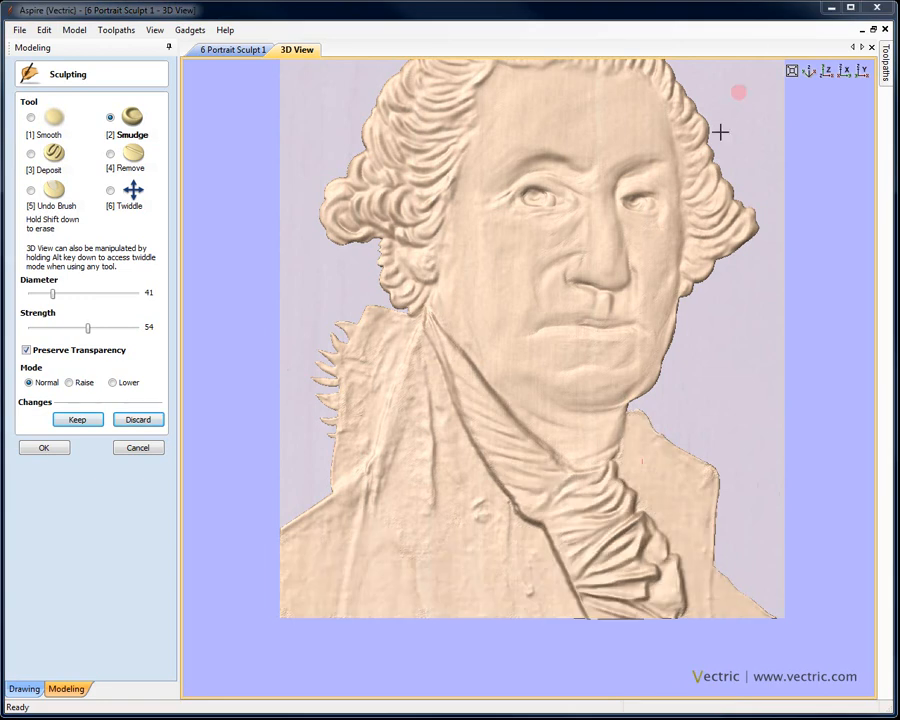
- Smudge the far shoulder and neckcloth folds at diameter 41 and strength 54, and finish sculpting with the changes kept
mouse_move(695, 535)
mouse_down()
mouse_move(621, 591)
mouse_move(567, 460)
mouse_move(463, 378)
mouse_move(544, 482)
mouse_move(632, 556)
mouse_move(659, 512)
mouse_move(442, 418)
mouse_move(390, 328)
mouse_move(344, 485)
mouse_move(420, 380)
mouse_move(585, 455)
mouse_up()
click(80, 420)
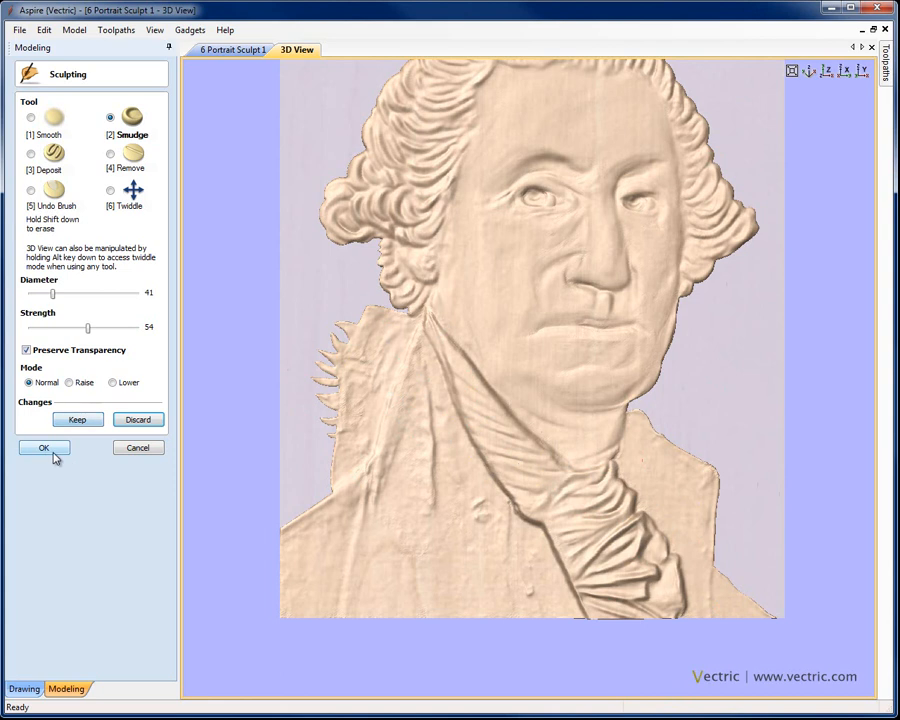
click(54, 449)
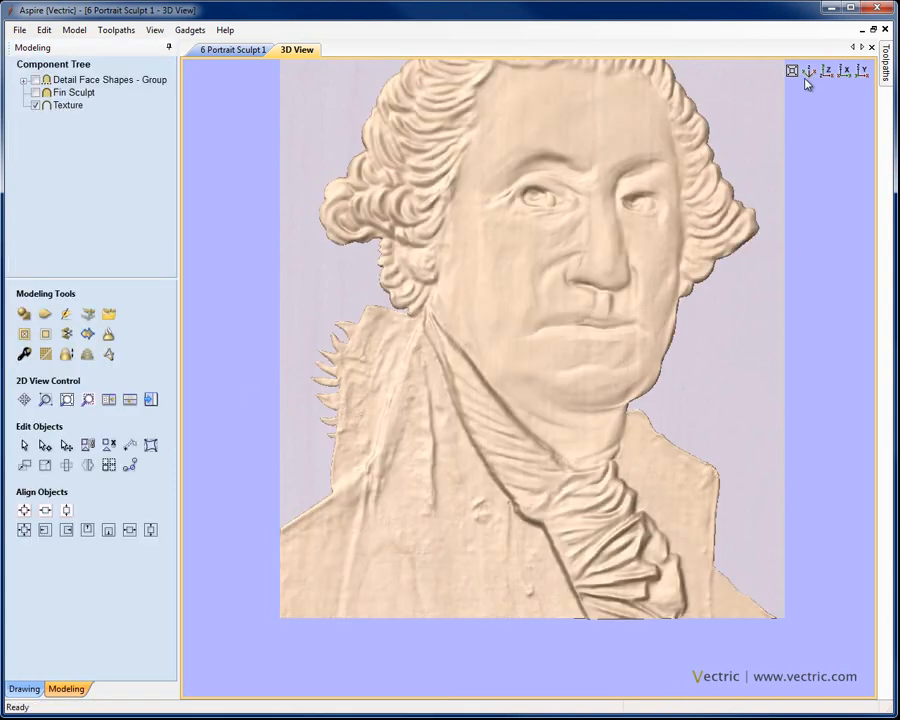
- Show the Fin Sculpt component alongside Texture and compare the portrait relief with Texture off and on
click(809, 74)
scroll(592, 278, down, 3)
middle_drag(592, 278, 585, 247)
scroll(585, 248, up, 3)
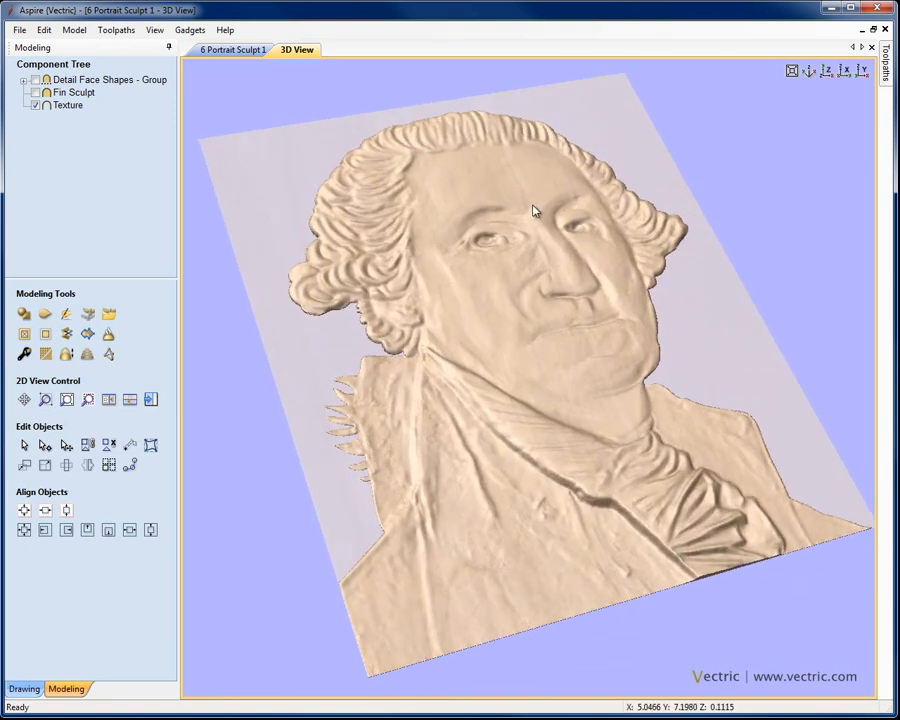
click(36, 92)
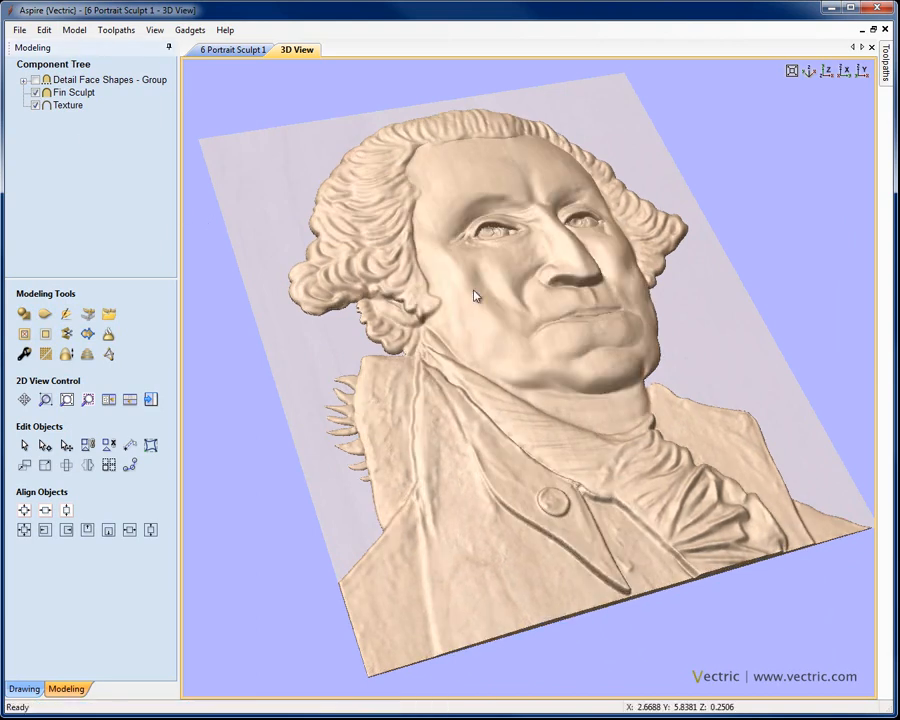
drag(593, 357, 231, 213)
click(36, 105)
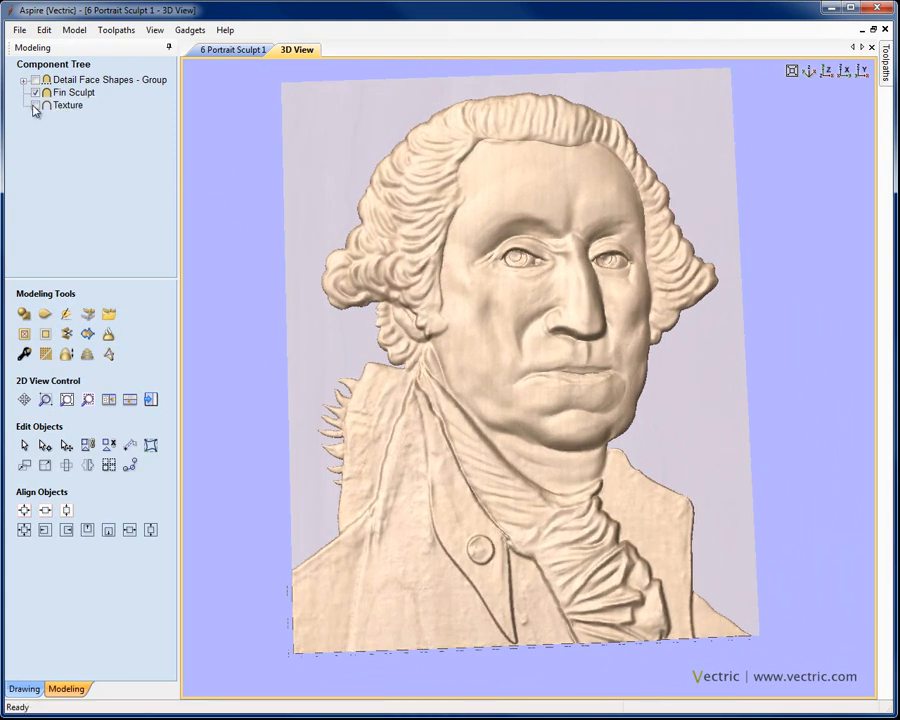
click(36, 105)
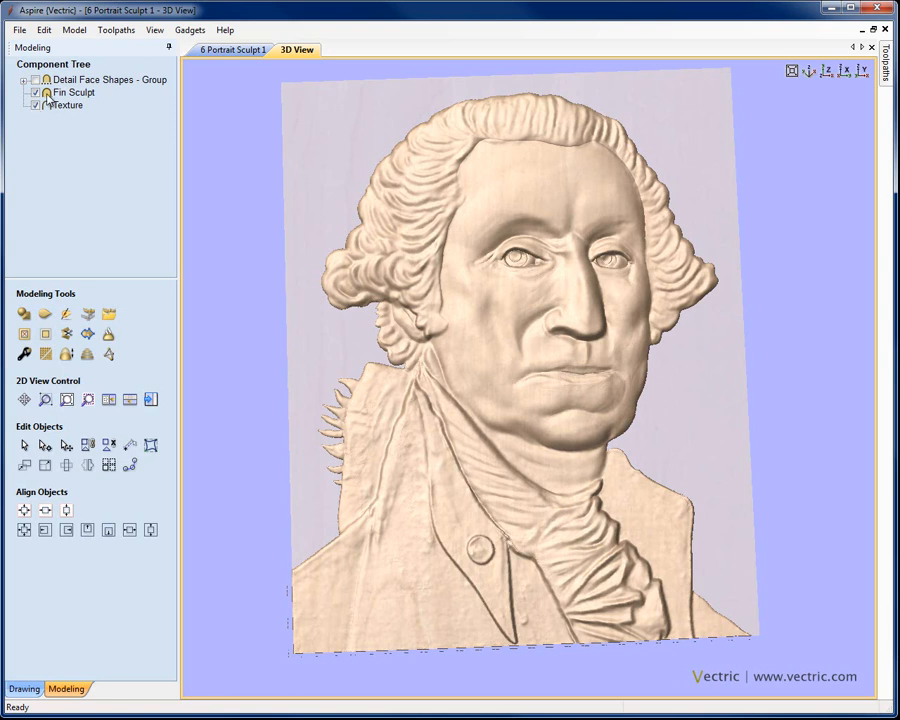
- Group the Fin Sculpt and Texture components
click(60, 92)
shift+click(53, 106)
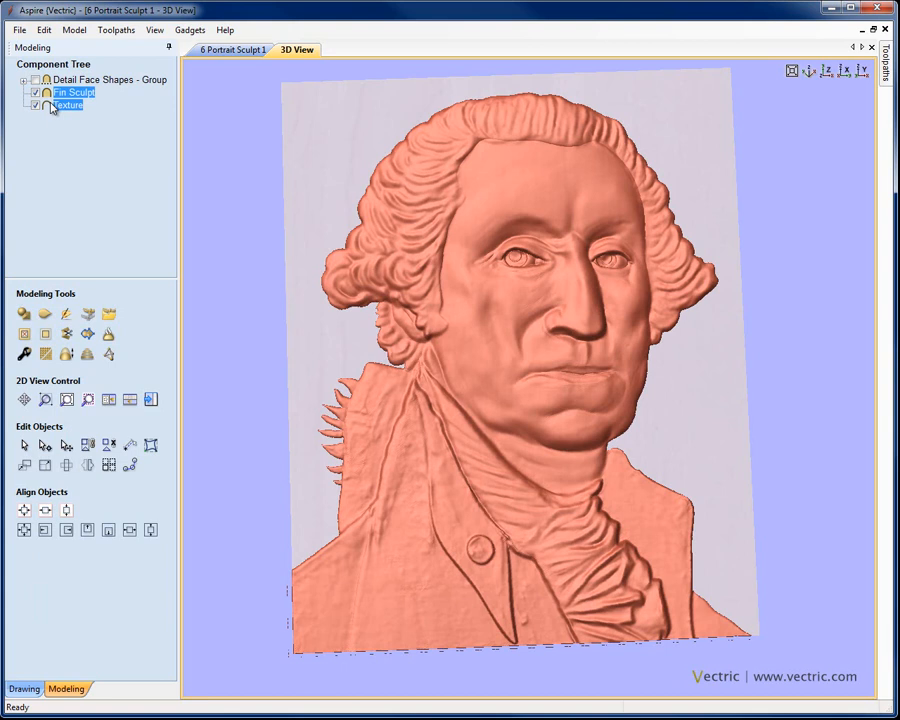
right_click(53, 106)
click(100, 171)
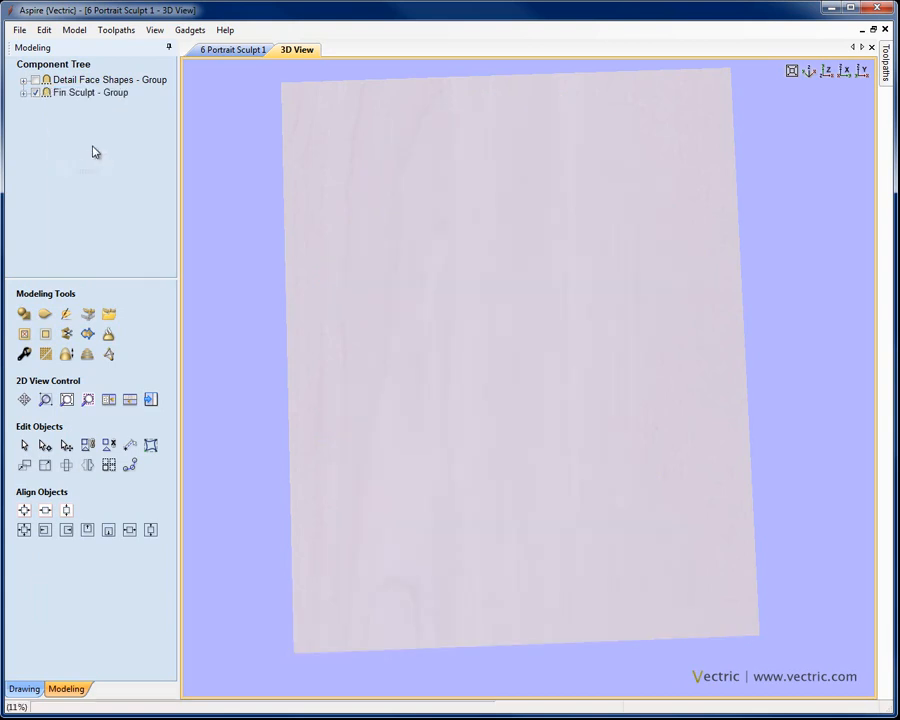
- Rename the Fin Sculpt group as Sculpt-Texture1
click(78, 95)
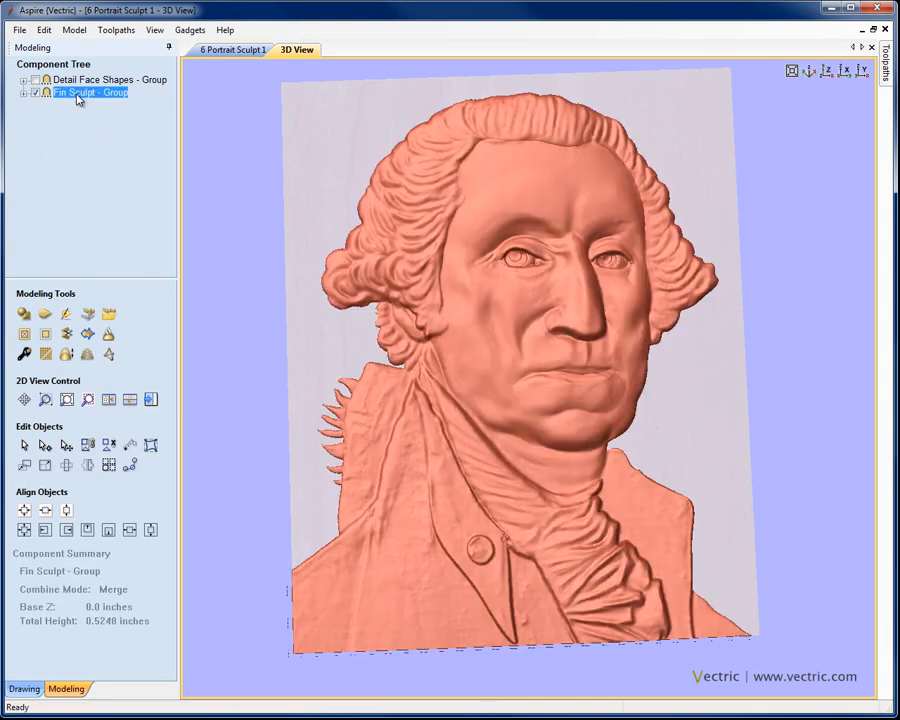
right_click(78, 97)
click(128, 213)
text(Sculpt-Texture)
key(Return)
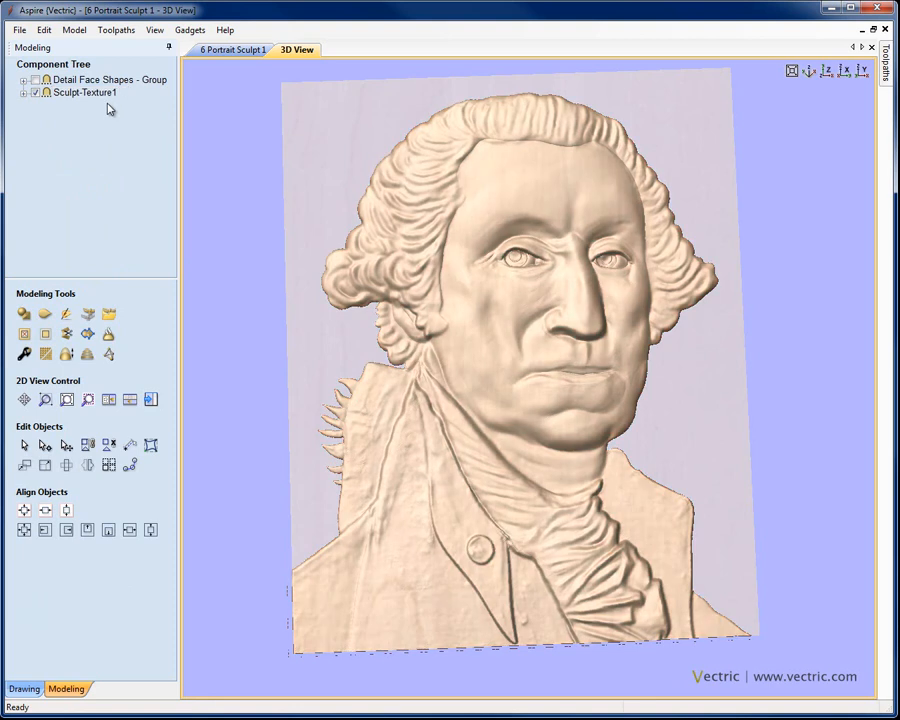
- Duplicate the Sculpt-Texture1 group and hide the original
right_click(103, 98)
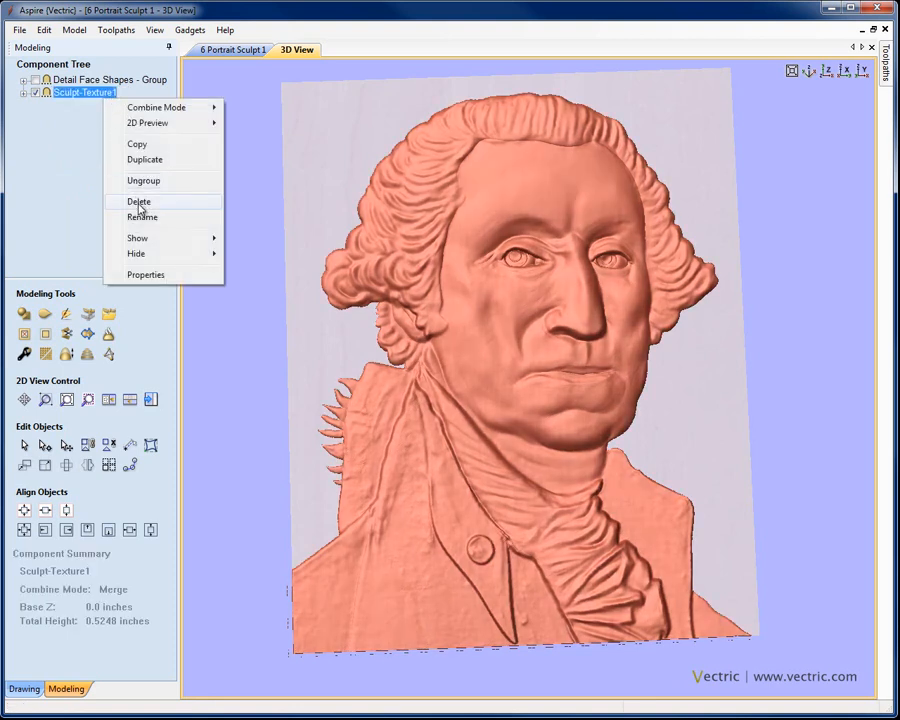
click(142, 163)
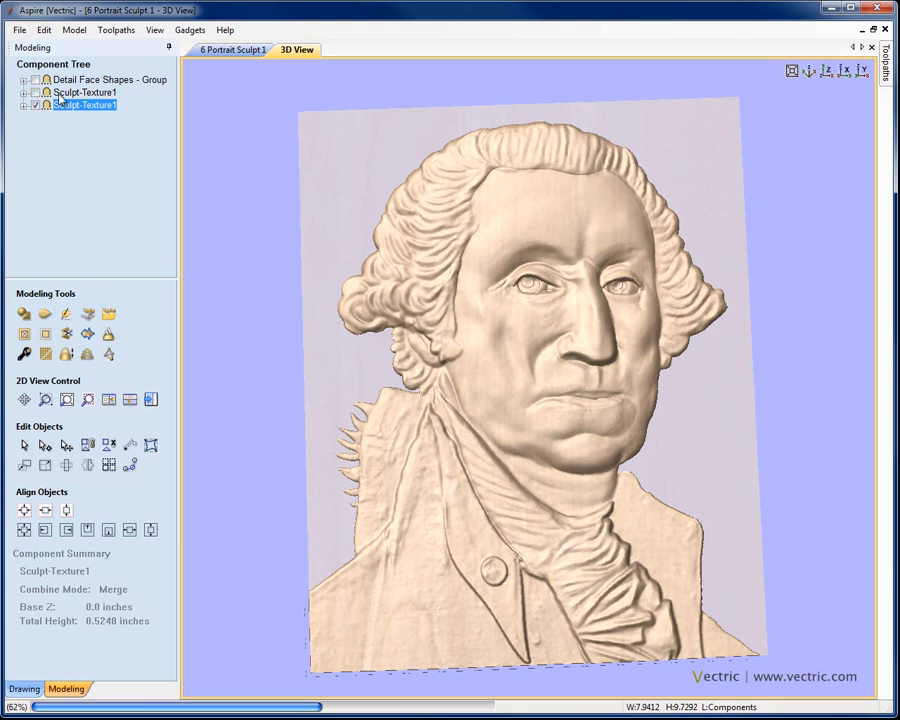
- Rename the visible duplicate of Sculpt-Texture1 as Final Sculpted Version
click(70, 107)
right_click(70, 108)
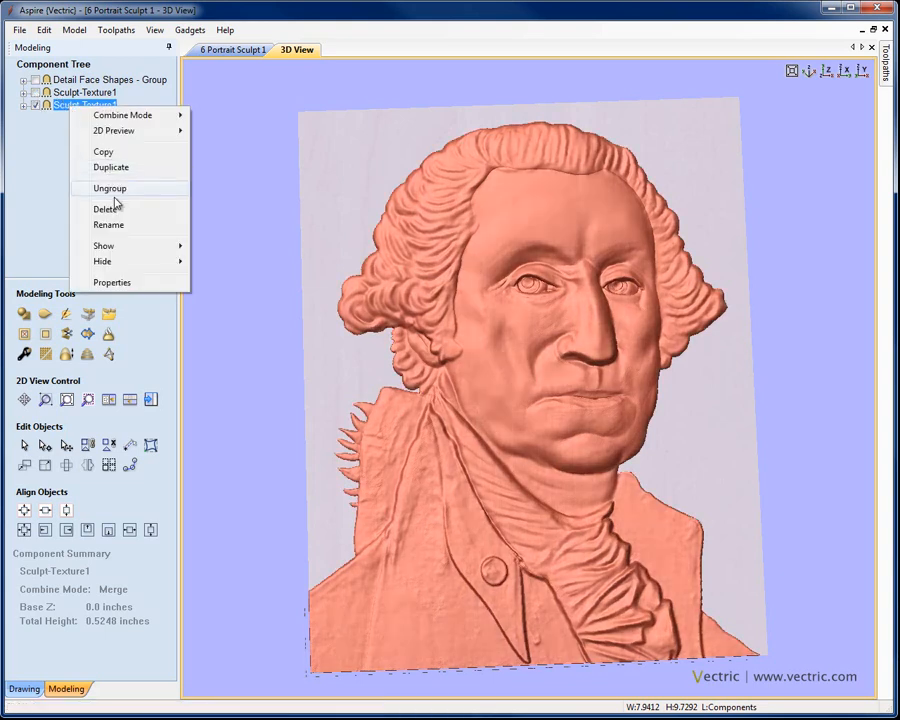
click(123, 225)
text(Fini)
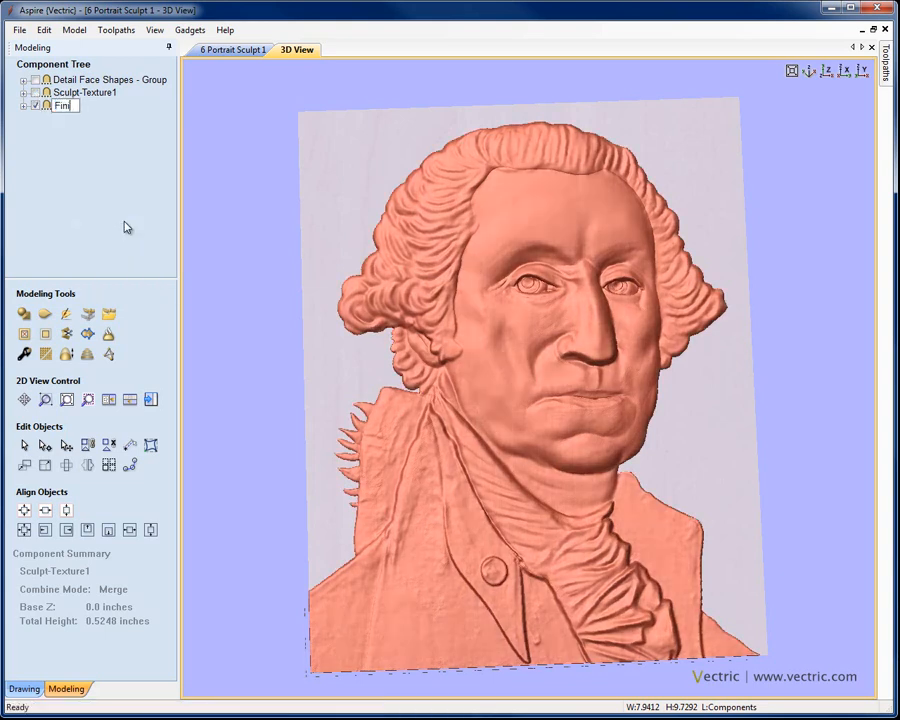
text(l Sculpted Vers)
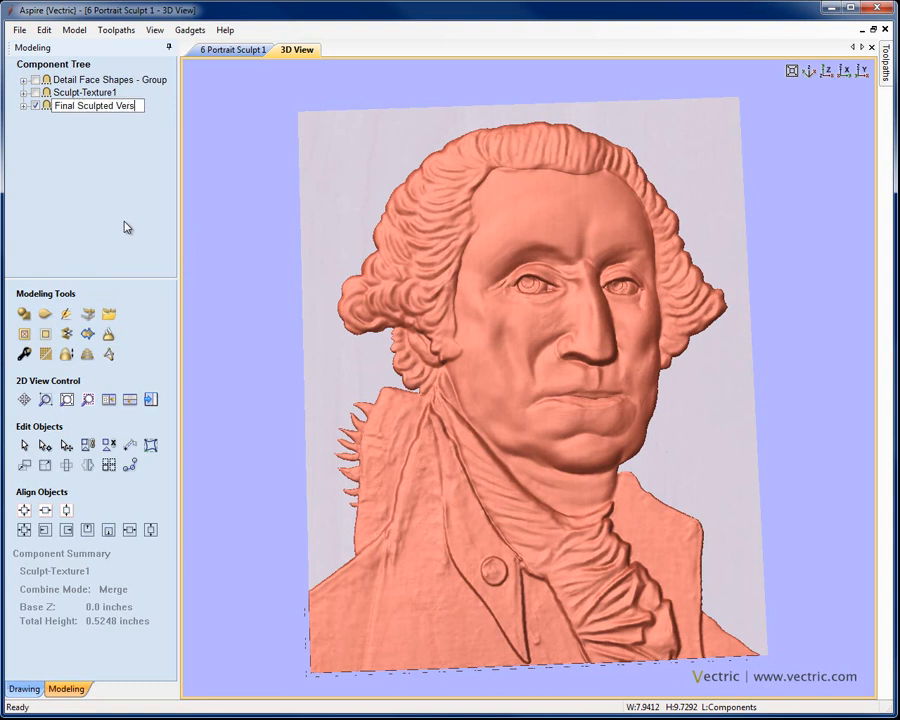
text(ion)
key(Return)
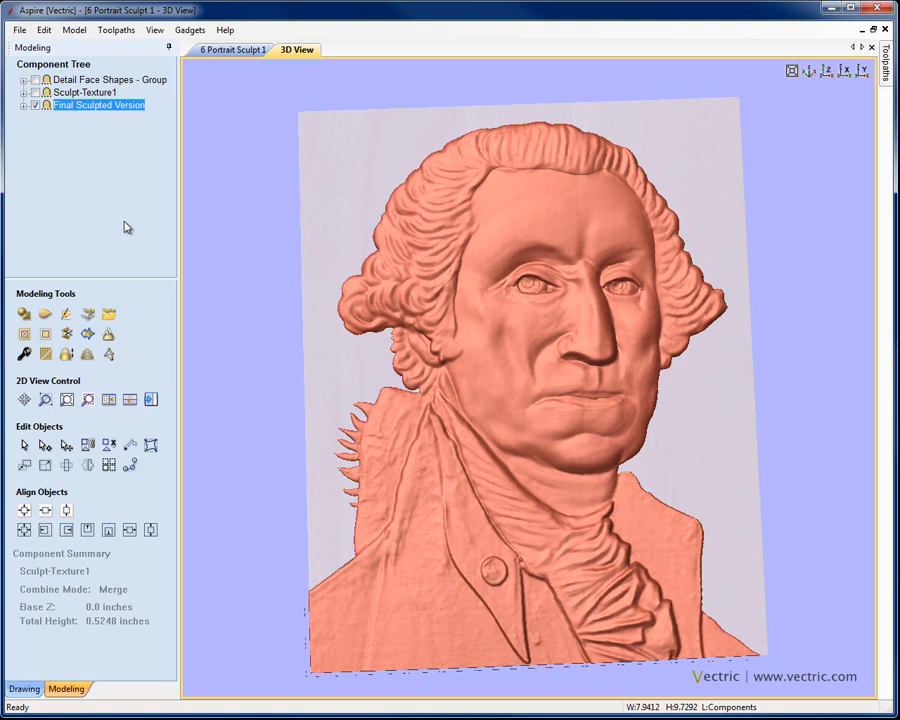
- View the deselected relief straight down the Z axis and save the project as a new file named 7 Portrait Sculpt 2.crv3d
click(700, 219)
click(826, 71)
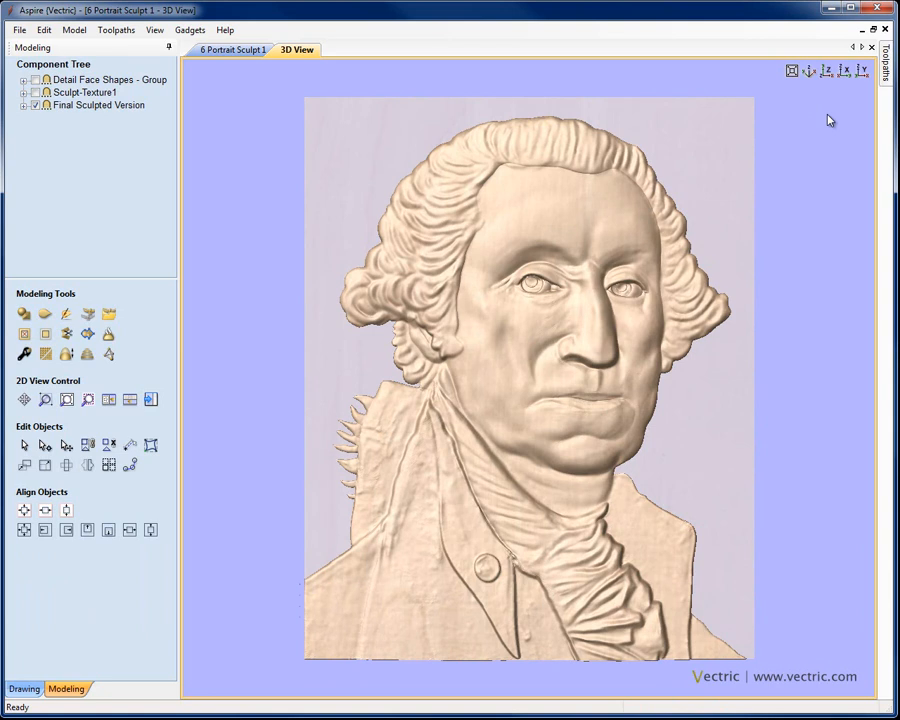
click(19, 29)
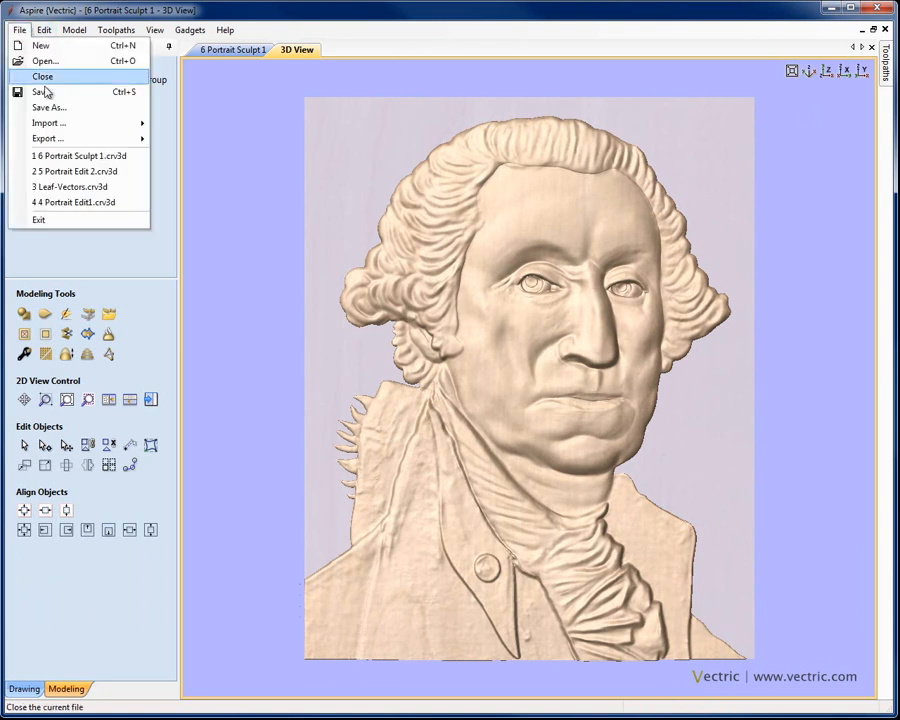
click(52, 106)
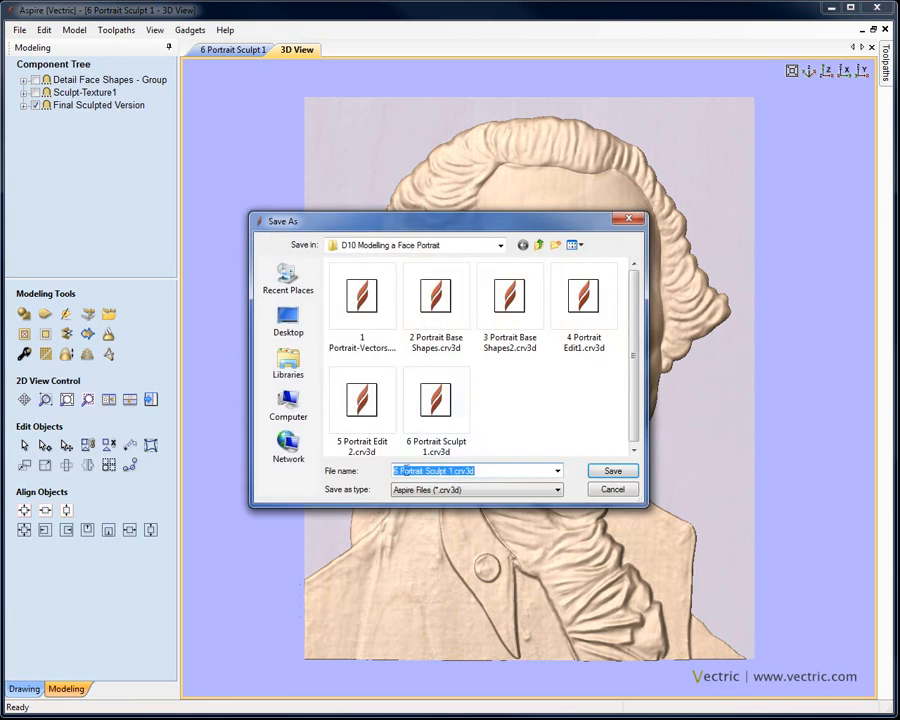
drag(399, 470, 392, 470)
text(7)
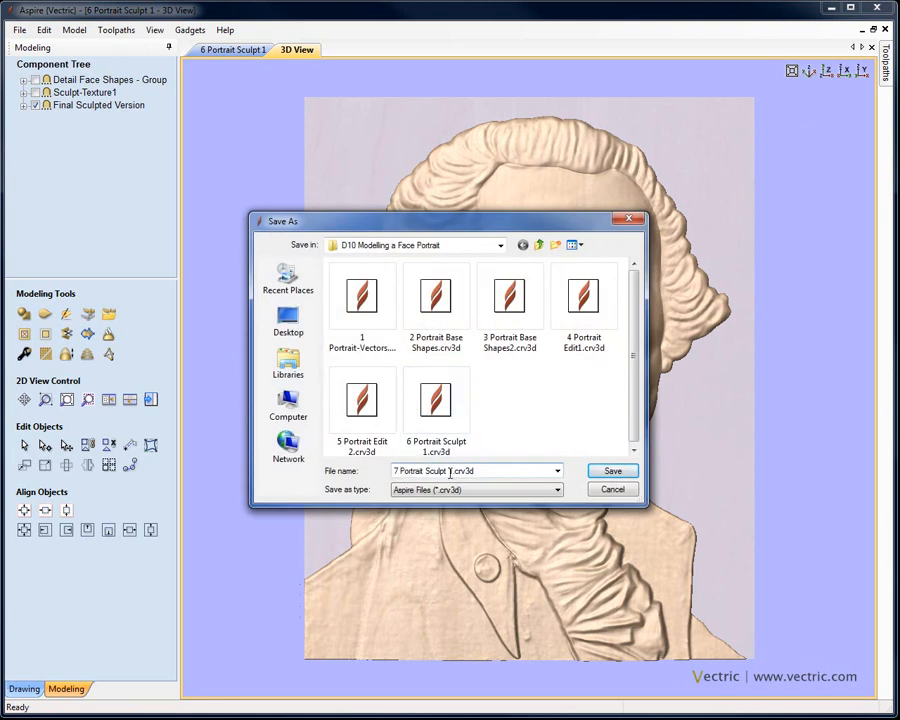
drag(448, 471, 454, 472)
text(2)
click(598, 471)
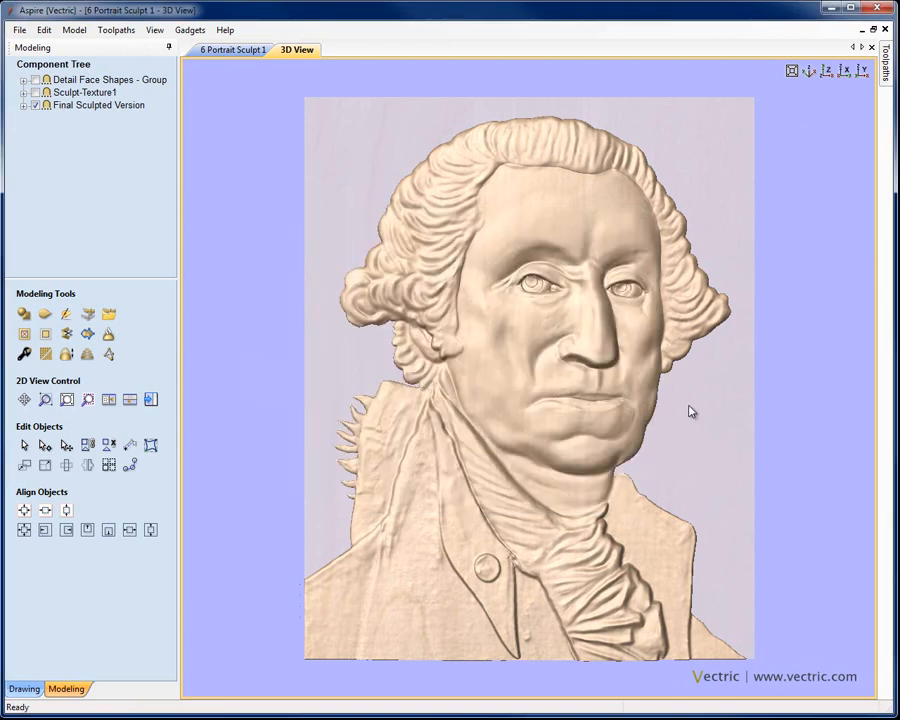